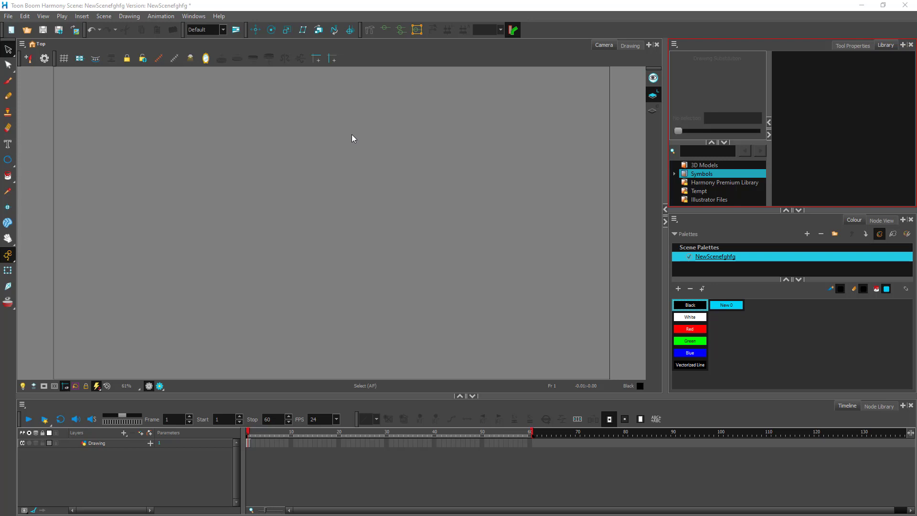
Bring Harmony into focus and activate the Ellipse tool
click(118, 6)
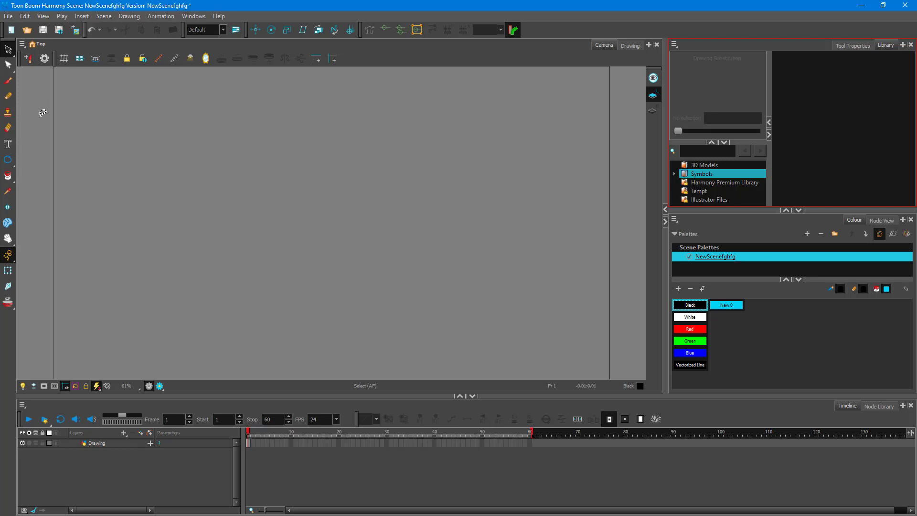
click(8, 160)
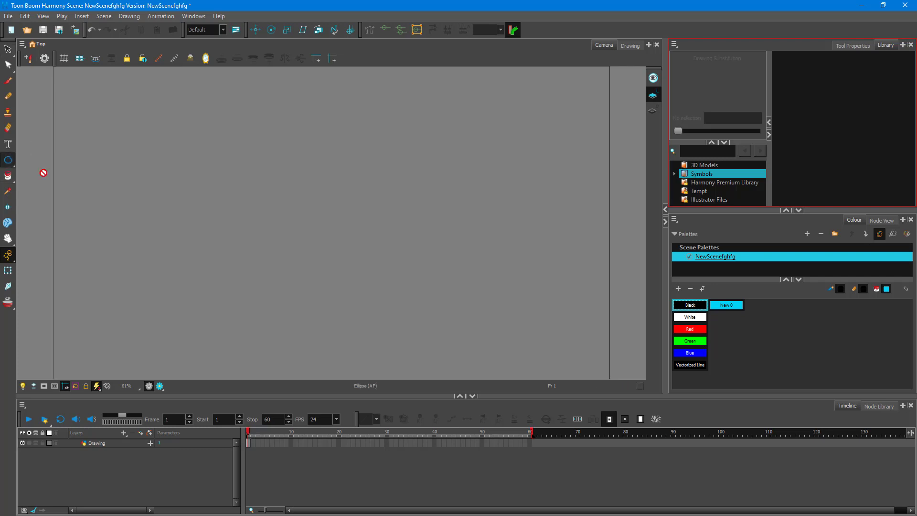
Draw a circle mid-canvas on the Drawing layer and fill it with cyan New 0
click(105, 442)
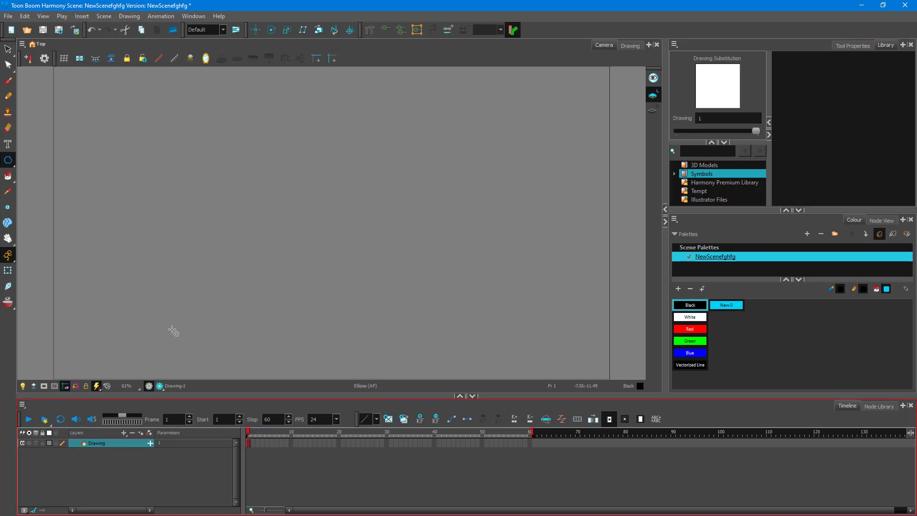
mouse_move(221, 142)
mouse_down()
mouse_move(339, 259)
mouse_move(371, 311)
mouse_up()
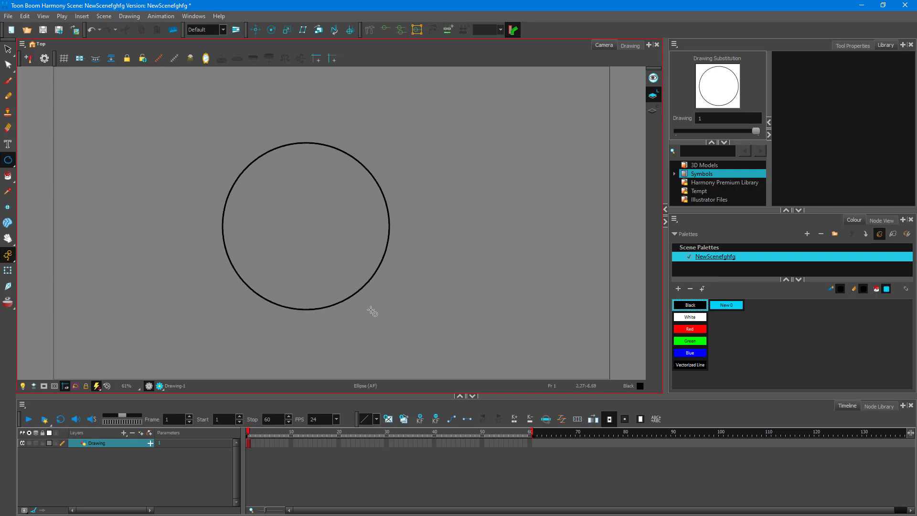
click(8, 177)
click(726, 304)
click(292, 206)
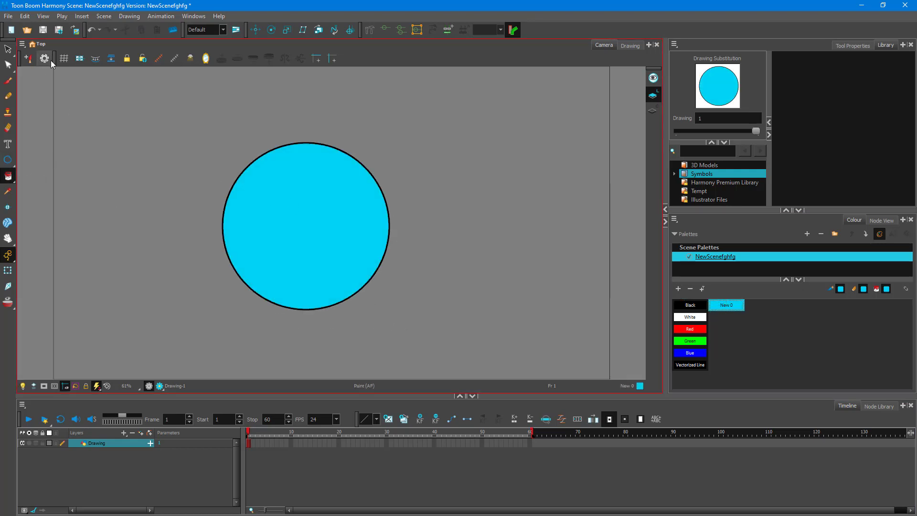
click(8, 48)
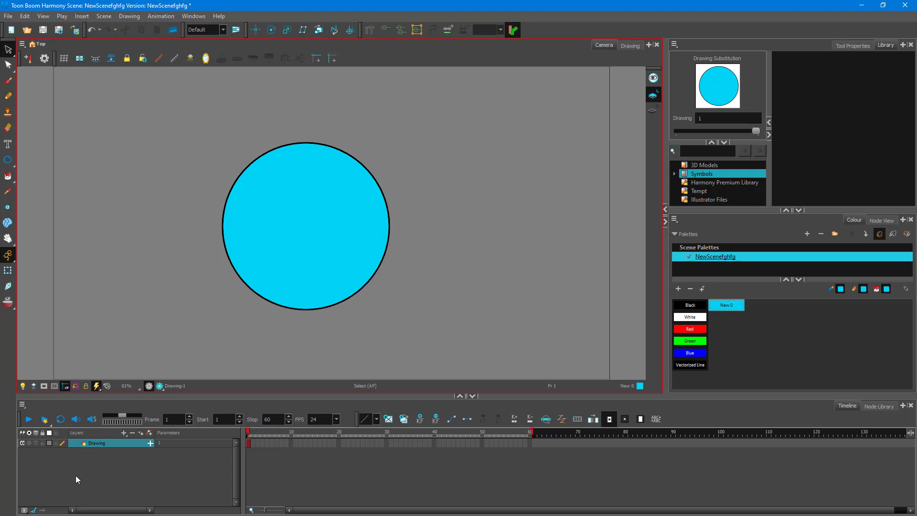
Add a new drawing layer named 'Highlight' above the Drawing layer
click(102, 461)
click(102, 444)
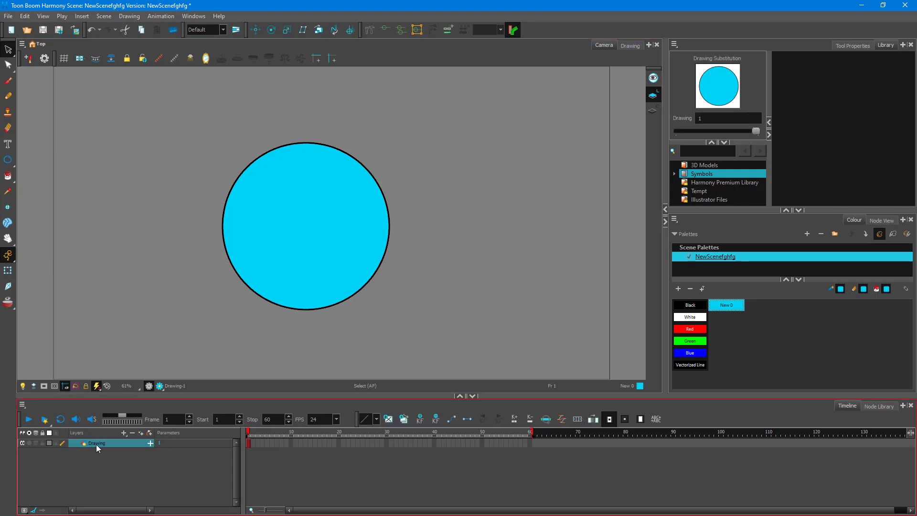
click(124, 433)
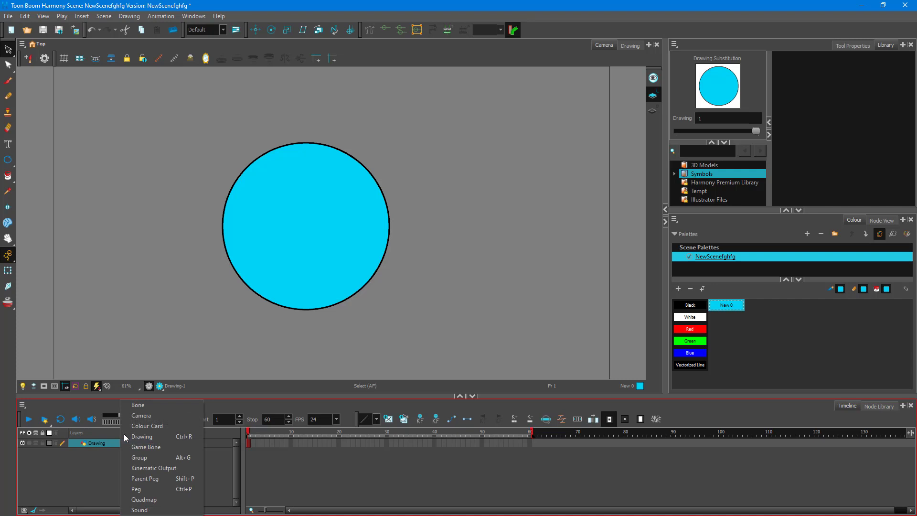
click(153, 437)
text(Hight)
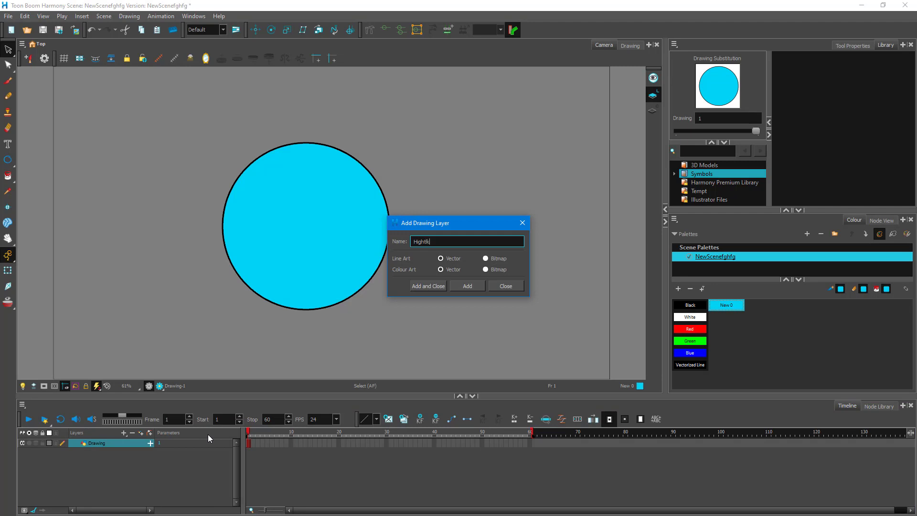
key(BackSpace)
click(475, 289)
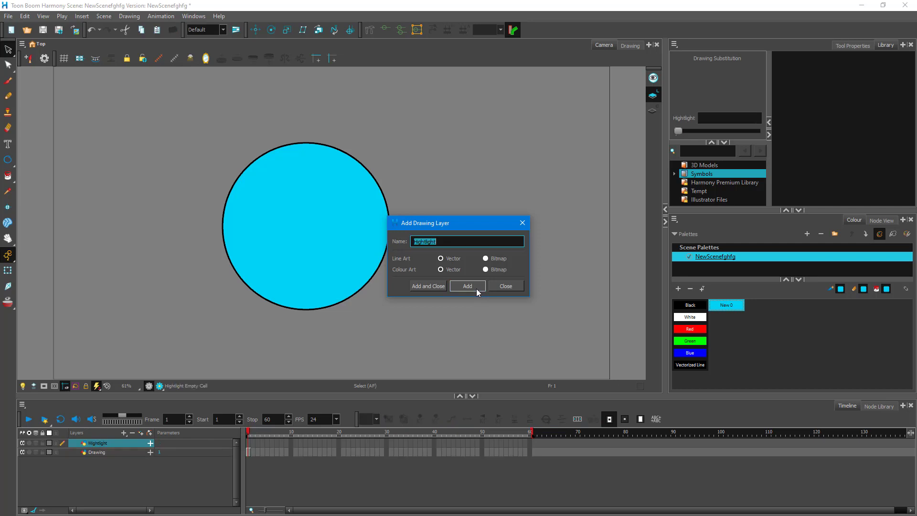
click(506, 287)
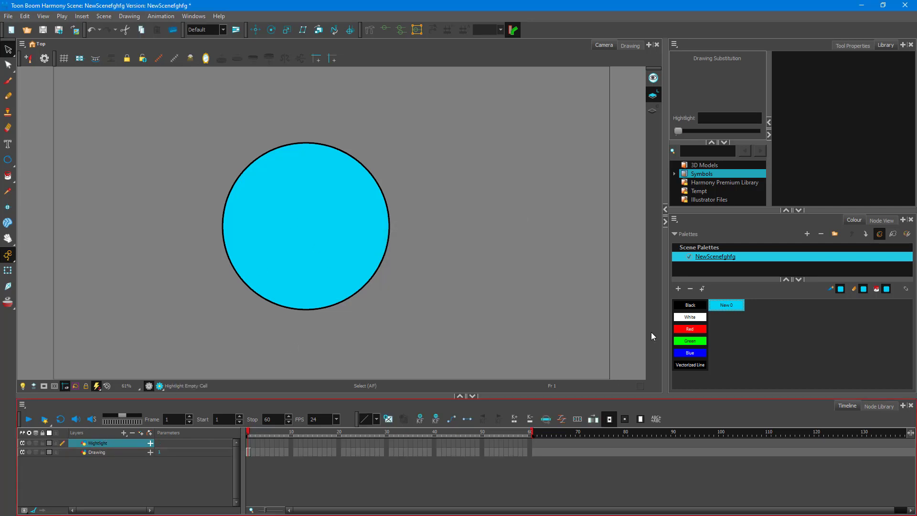
Brush a solid black shape over the ball's upper-right edge on the Highlight layer
click(690, 305)
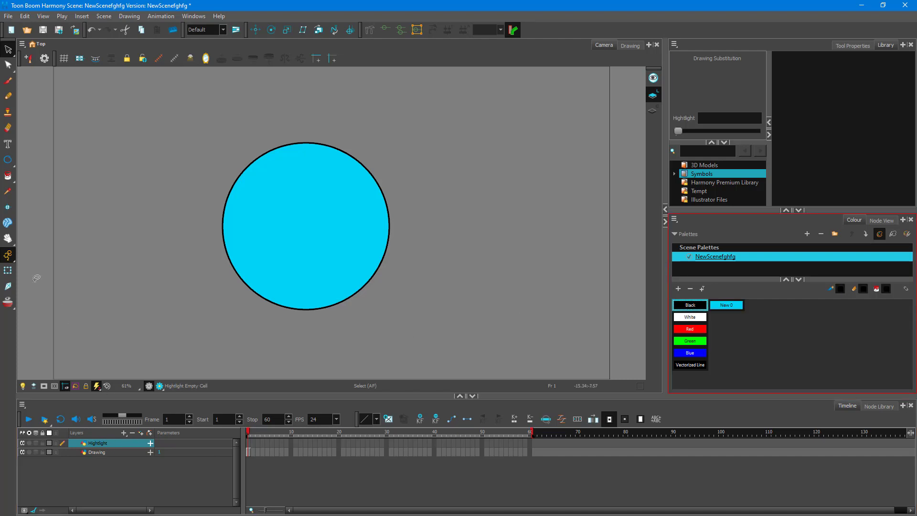
click(8, 81)
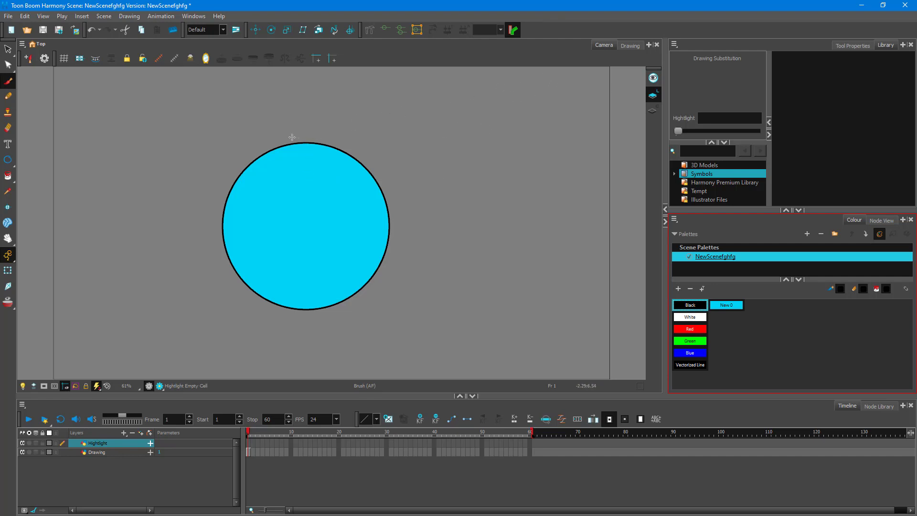
mouse_move(291, 137)
mouse_down()
mouse_move(324, 202)
mouse_move(362, 218)
mouse_move(404, 217)
mouse_move(333, 203)
mouse_move(303, 140)
mouse_move(324, 179)
mouse_move(357, 203)
mouse_move(396, 202)
mouse_move(381, 188)
mouse_move(346, 188)
mouse_move(319, 159)
mouse_move(317, 139)
mouse_move(370, 186)
mouse_move(372, 169)
mouse_move(341, 146)
mouse_move(347, 175)
mouse_up()
mouse_move(386, 197)
mouse_down()
mouse_move(323, 136)
mouse_move(296, 133)
mouse_move(349, 147)
mouse_move(381, 169)
mouse_move(403, 207)
mouse_up()
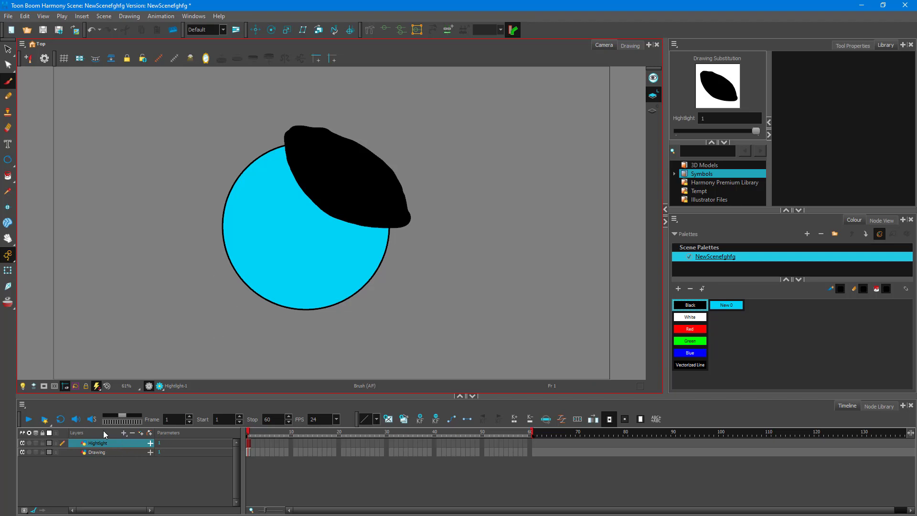
Create a 'Tone' drawing layer and brush black around the ball's lower-left edge
click(125, 434)
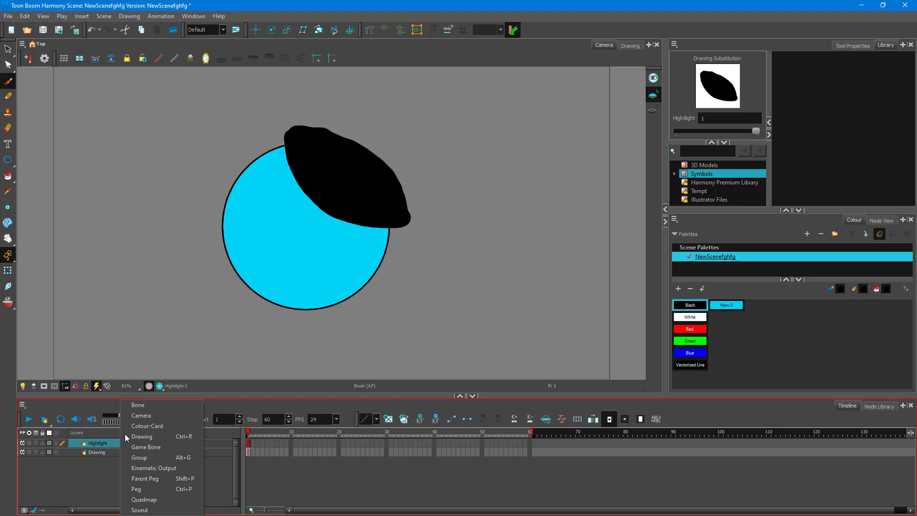
click(153, 436)
text(Tone)
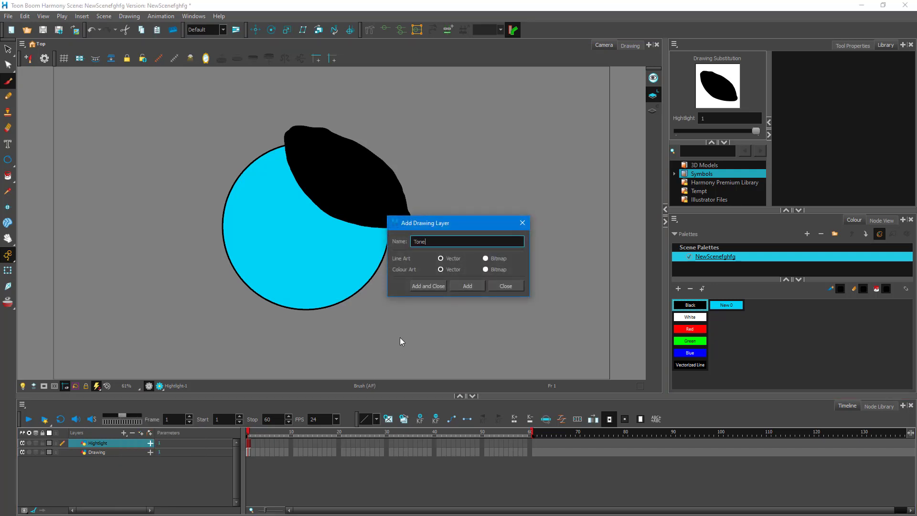
click(428, 286)
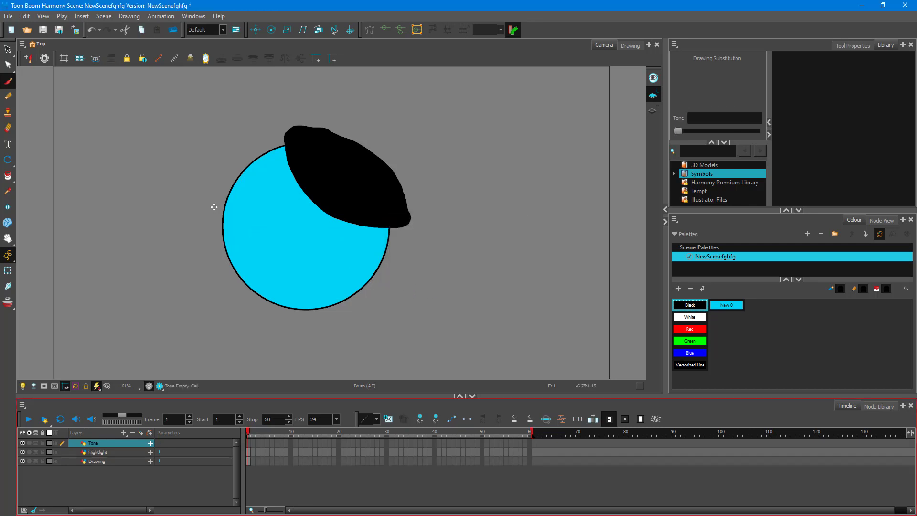
mouse_move(220, 199)
mouse_down()
mouse_move(268, 269)
mouse_move(321, 285)
mouse_move(385, 286)
mouse_move(298, 292)
mouse_move(249, 265)
mouse_move(216, 219)
mouse_move(248, 283)
mouse_move(267, 295)
mouse_move(356, 305)
mouse_move(261, 305)
mouse_up()
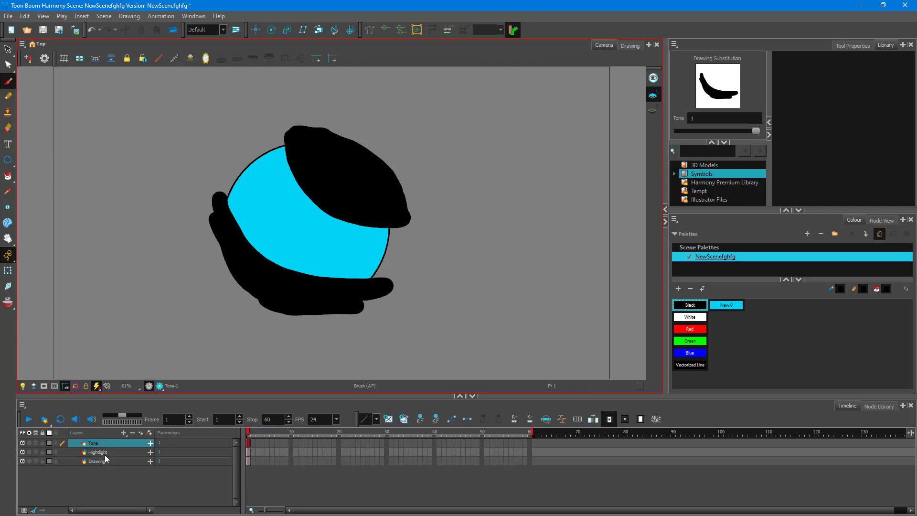
Hide the Tone and Highlight layers and add a parent peg for the Drawing layer
click(79, 461)
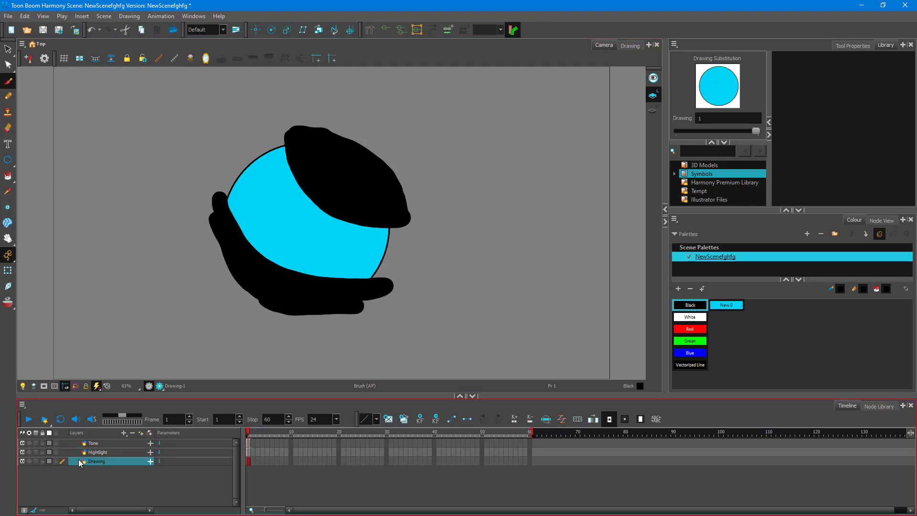
click(22, 442)
click(22, 452)
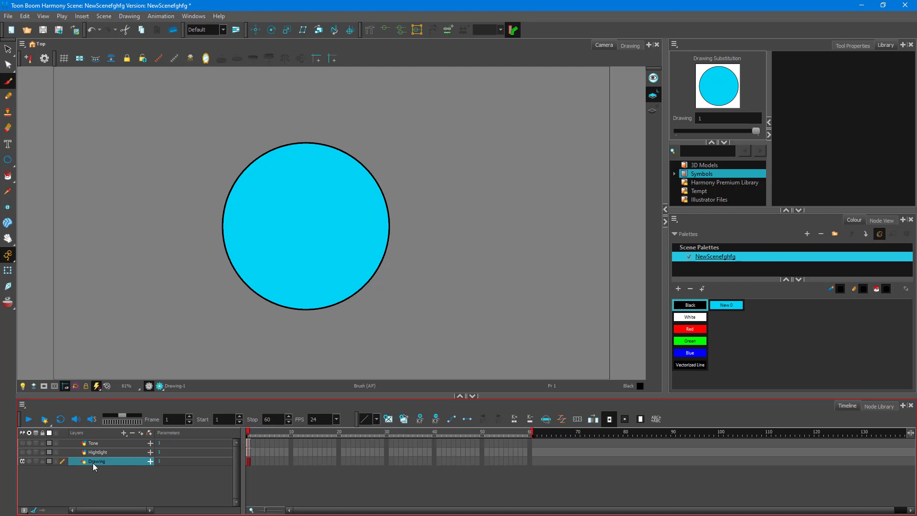
click(94, 454)
click(93, 460)
click(124, 432)
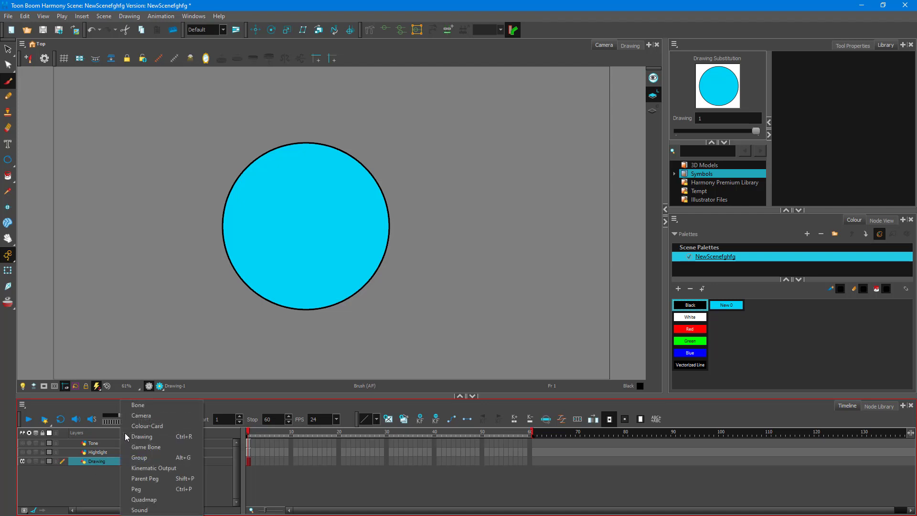
click(152, 478)
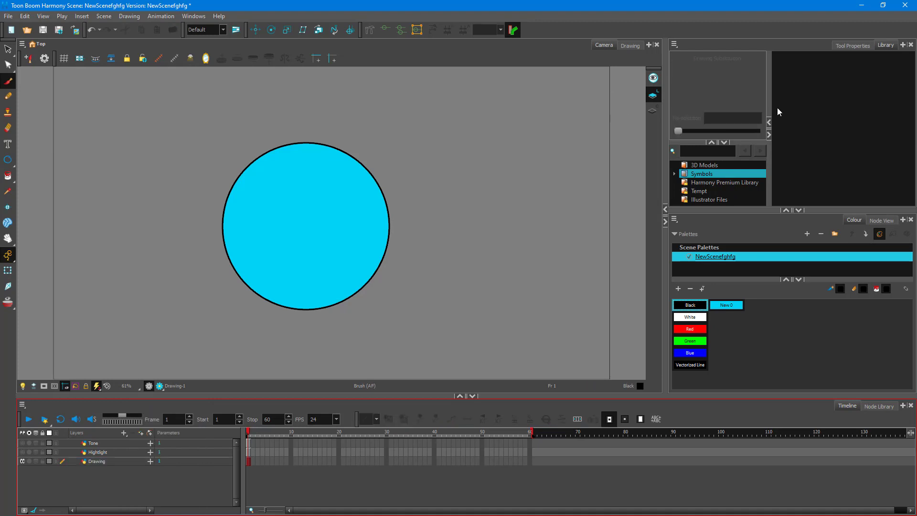
Show the Node View and spread out the Highlight, Tone and Drawing nodes
click(902, 45)
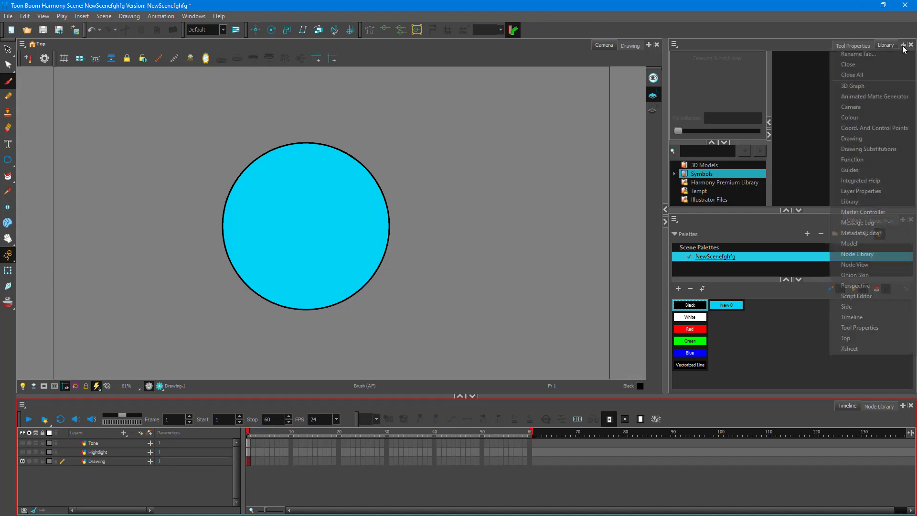
click(881, 265)
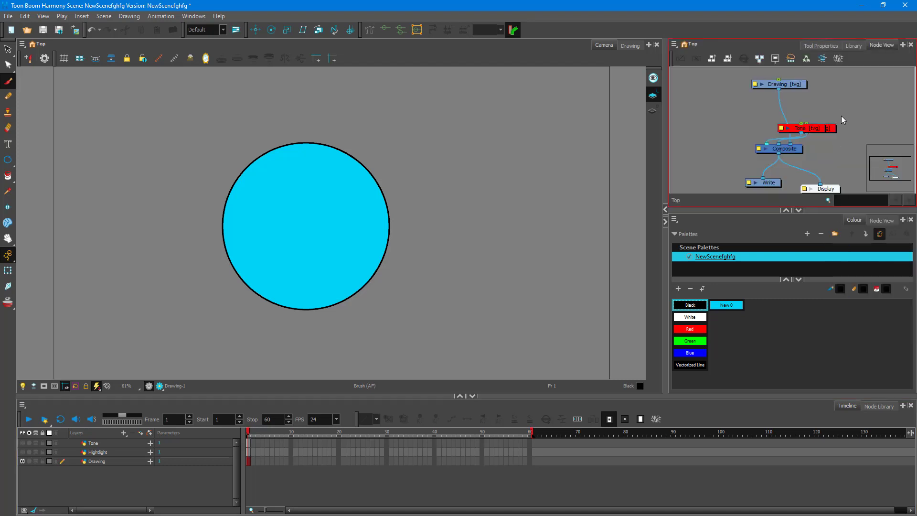
click(823, 130)
drag(823, 130, 736, 121)
drag(818, 136, 737, 102)
drag(727, 142, 714, 129)
drag(731, 98, 719, 90)
drag(716, 126, 711, 124)
drag(799, 88, 825, 86)
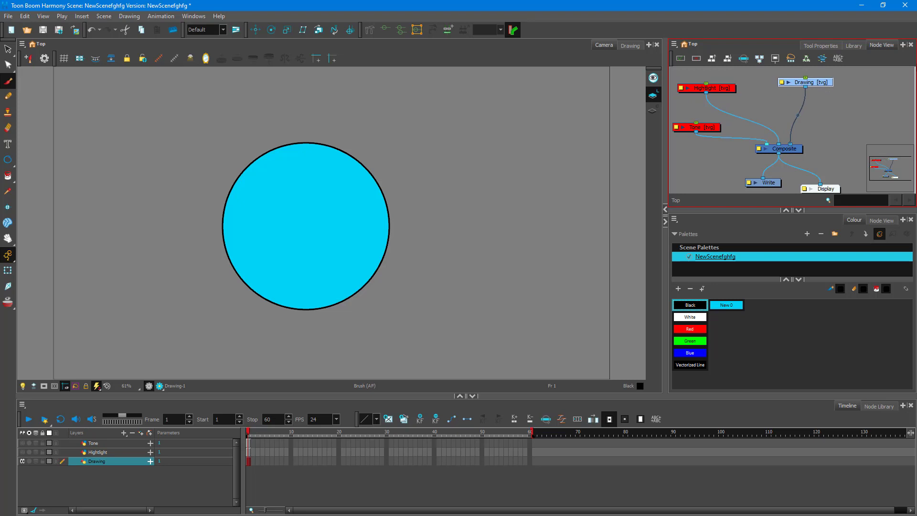
Add the Node Library and float it as its own resized window
click(903, 44)
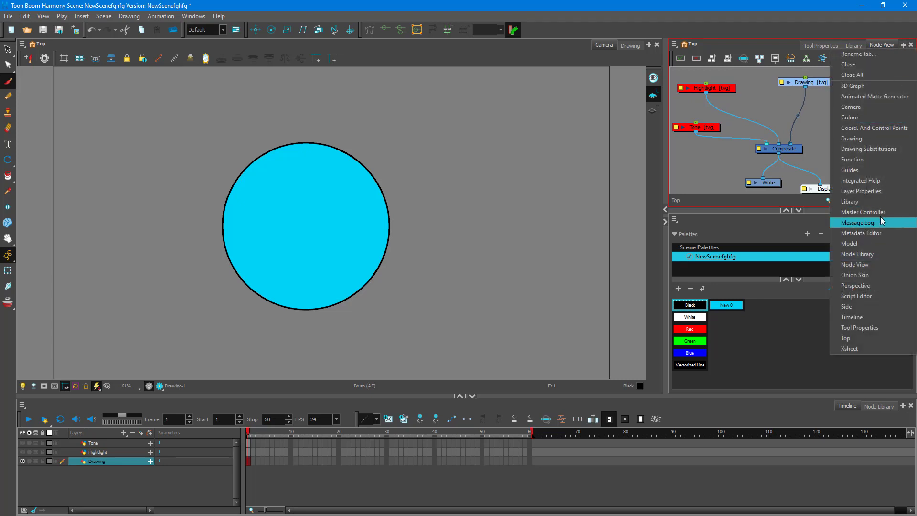
click(876, 254)
drag(879, 45, 516, 94)
drag(680, 106, 318, 88)
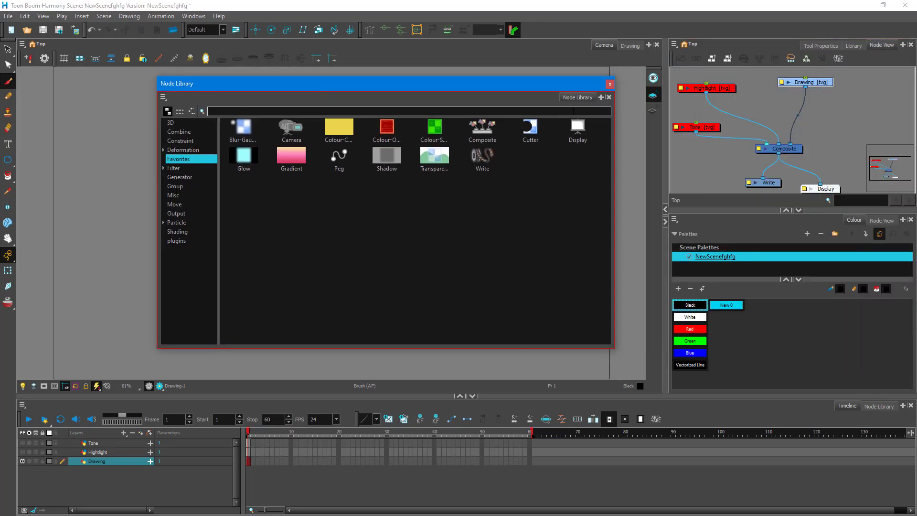
Search 'high' in the Node Library and add a Highlight node to the network
click(573, 111)
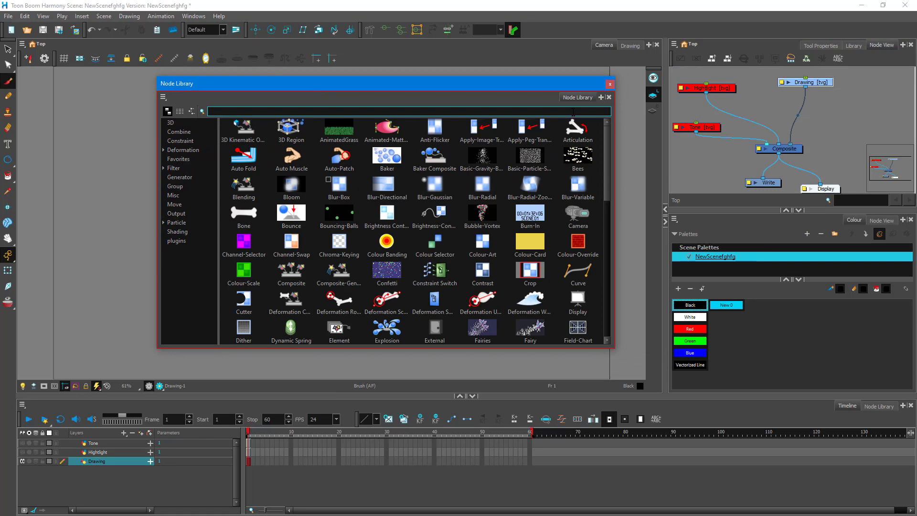
text(high)
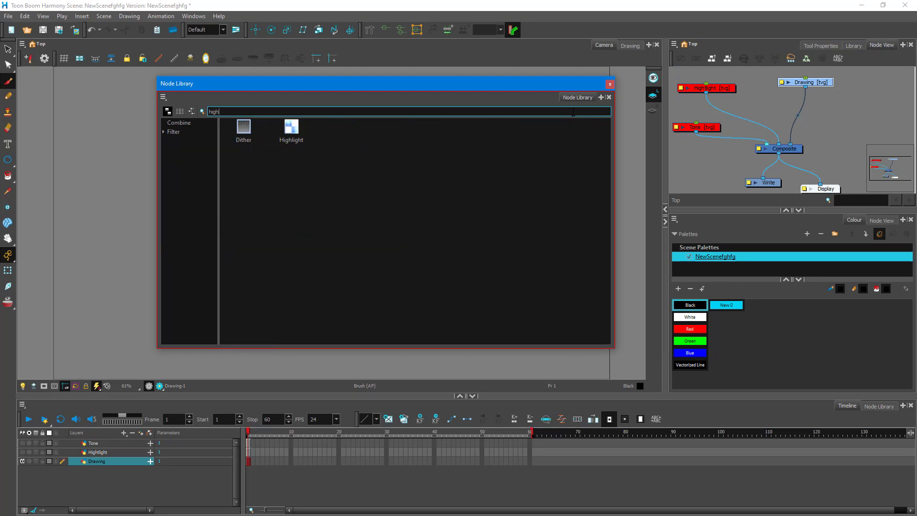
drag(291, 127, 855, 117)
Add a Tone node via 'tone' search, close the library, and wire Tone_1 into Composite
click(400, 164)
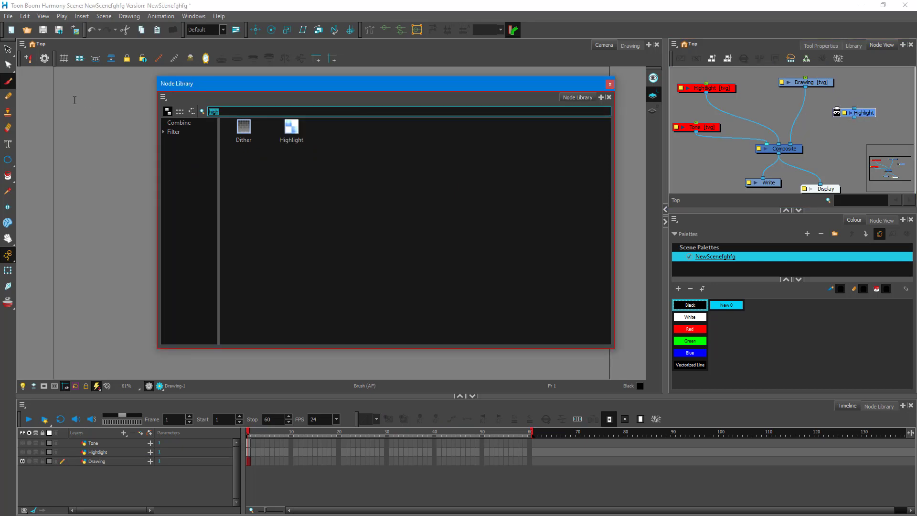
text(tone)
drag(244, 128, 833, 139)
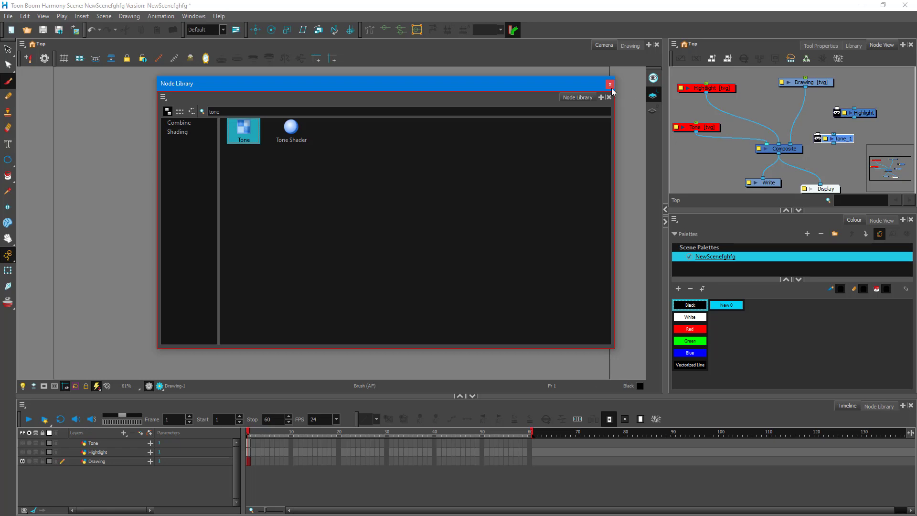
click(610, 86)
drag(834, 142, 786, 151)
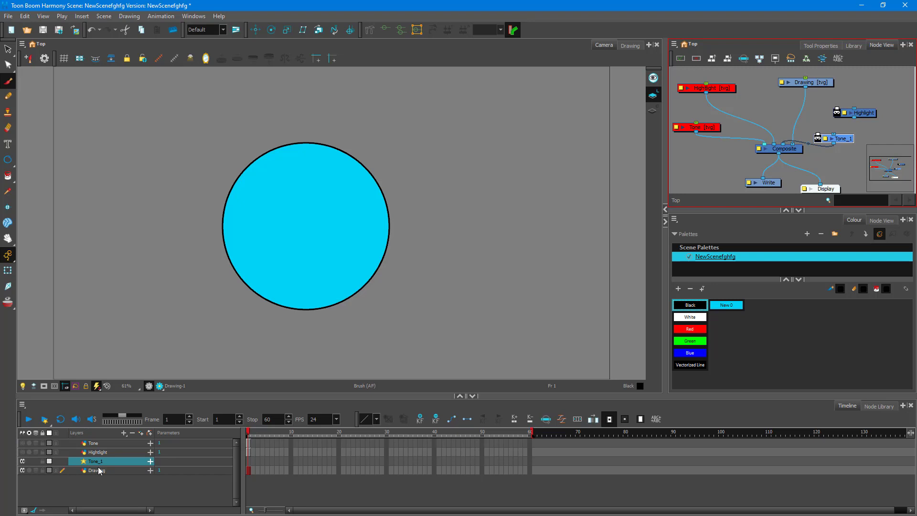
Connect the Highlight node to Composite and attach the Highlight effect under the Drawing layer
drag(854, 117, 787, 152)
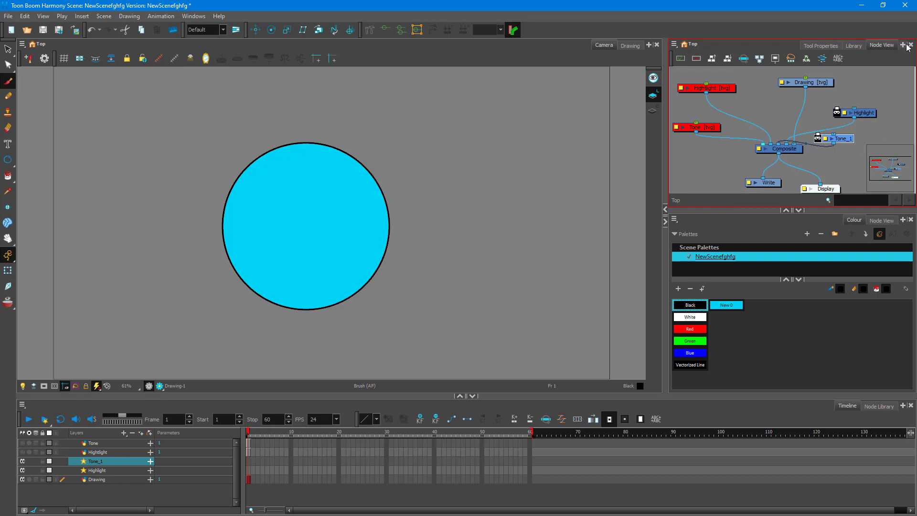
right_click(881, 46)
click(840, 68)
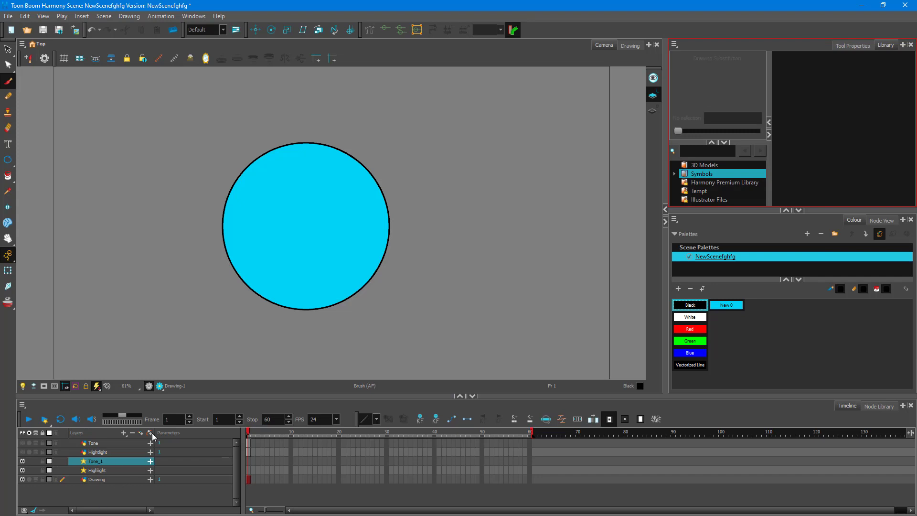
click(111, 488)
click(106, 470)
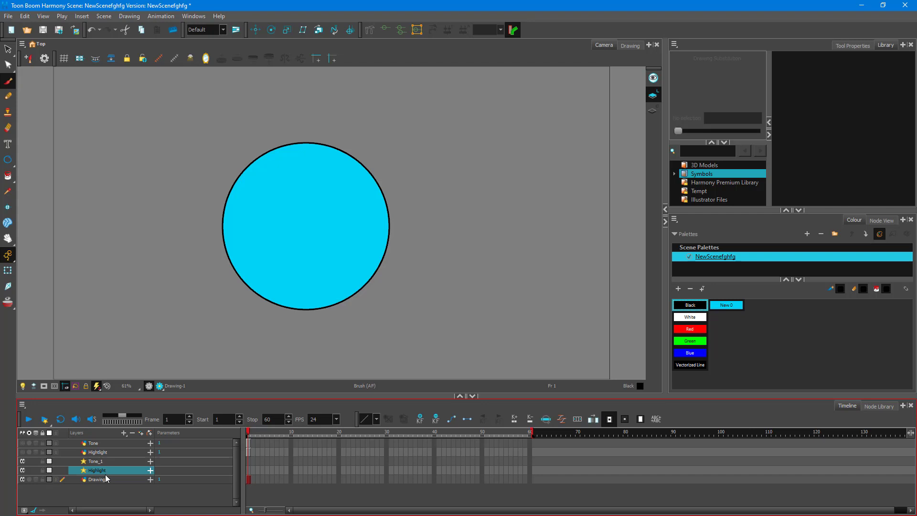
drag(101, 479, 101, 485)
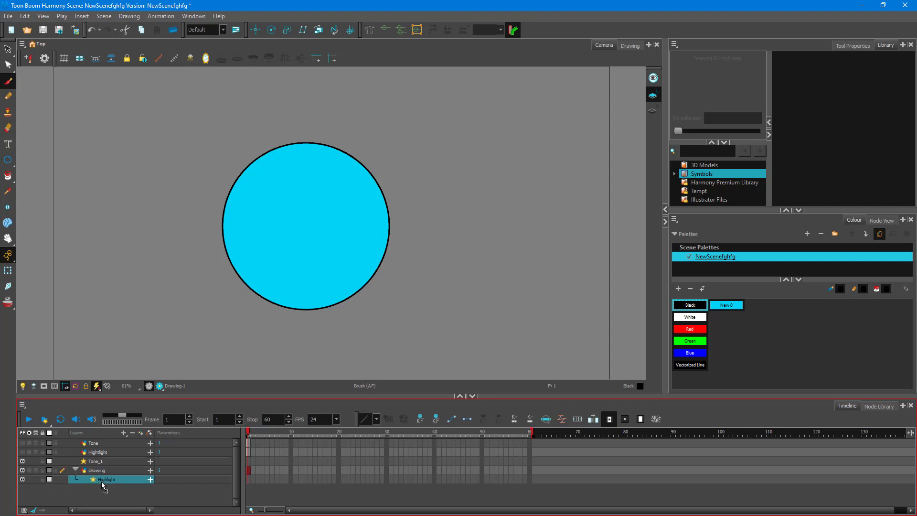
click(150, 479)
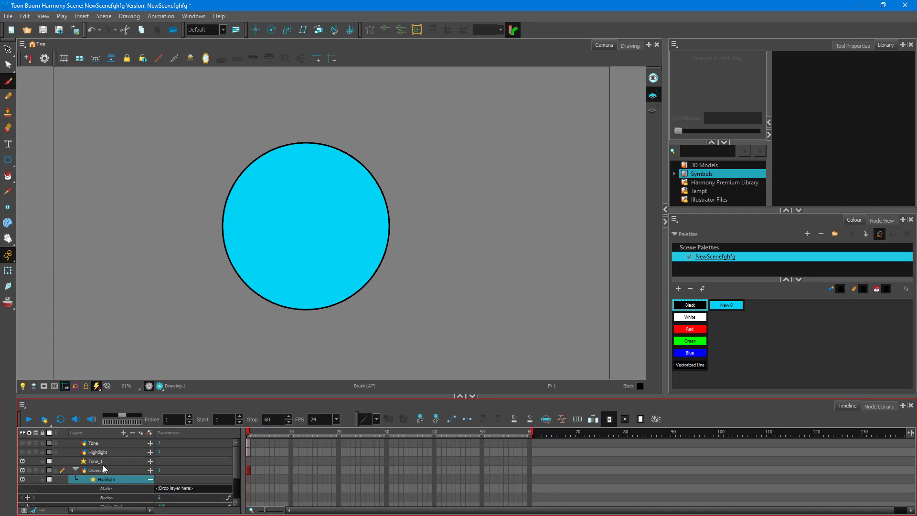
Use the Hightlight drawing as the effect's matte and adjust its colour to Green 15, Blue 102
click(22, 451)
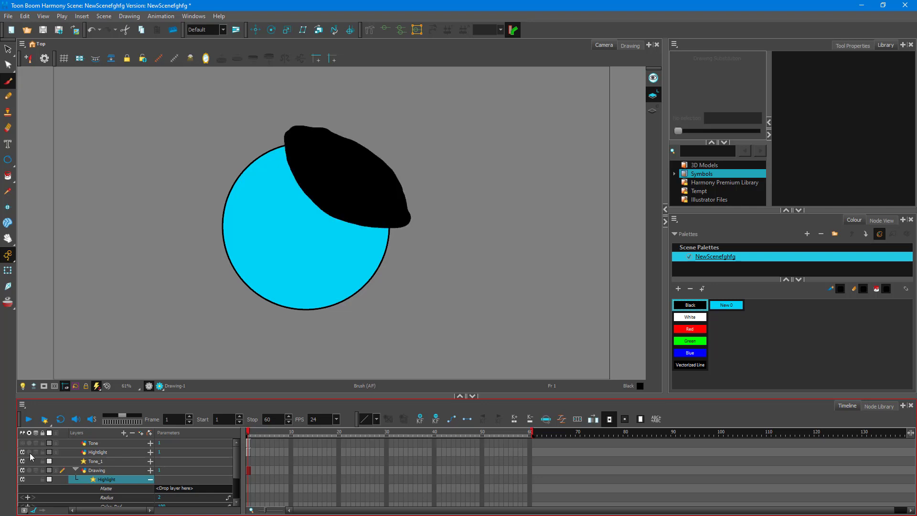
click(97, 452)
drag(97, 461, 185, 491)
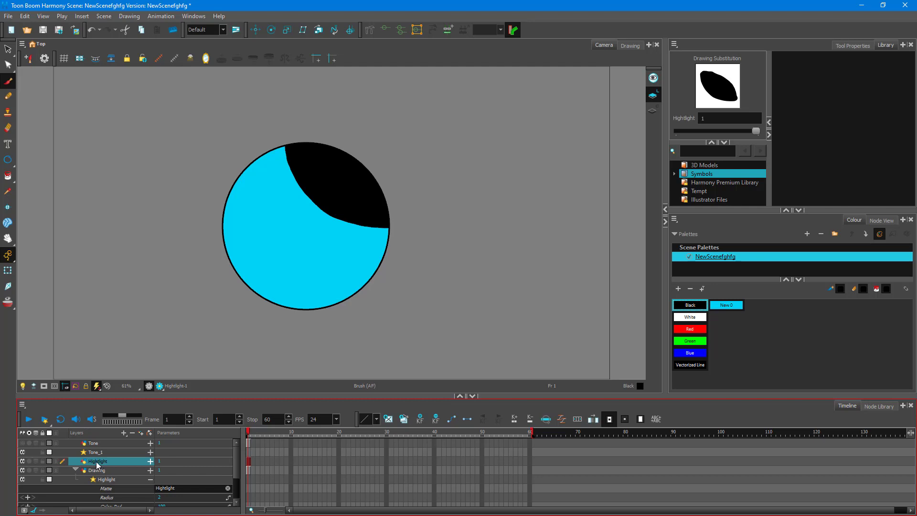
click(106, 479)
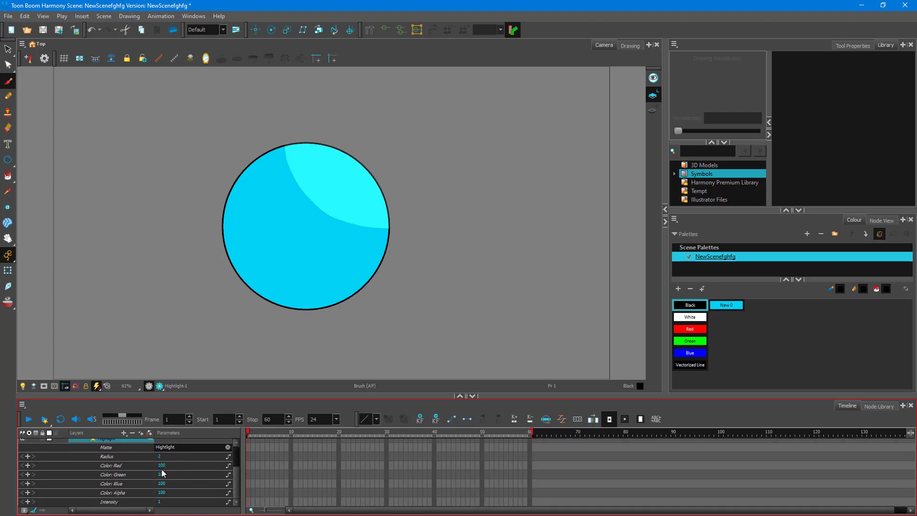
click(163, 483)
mouse_move(162, 487)
mouse_down()
mouse_move(146, 476)
mouse_move(173, 467)
mouse_move(186, 475)
mouse_move(164, 483)
mouse_move(186, 483)
mouse_move(156, 474)
mouse_move(179, 468)
mouse_up()
Set the Highlight colour to Red 100, Green 100 and Blue 200
double_click(164, 466)
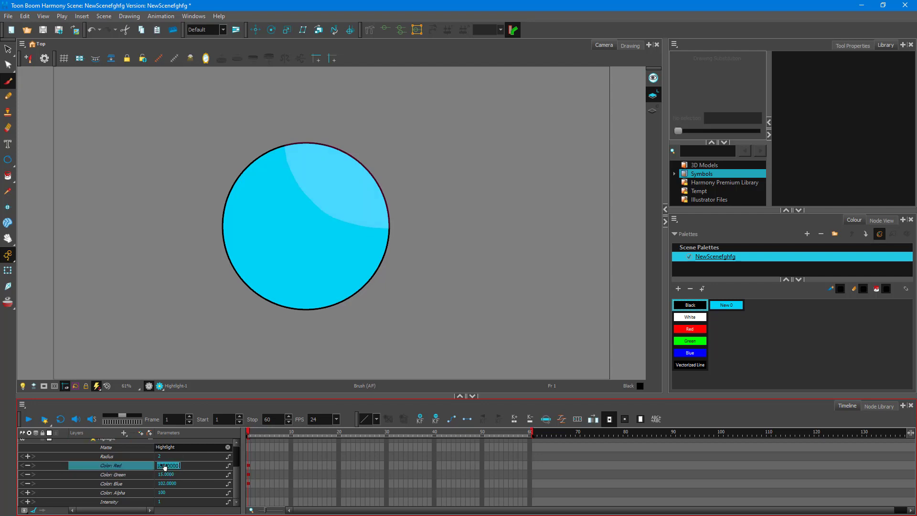
text(100)
key(Return)
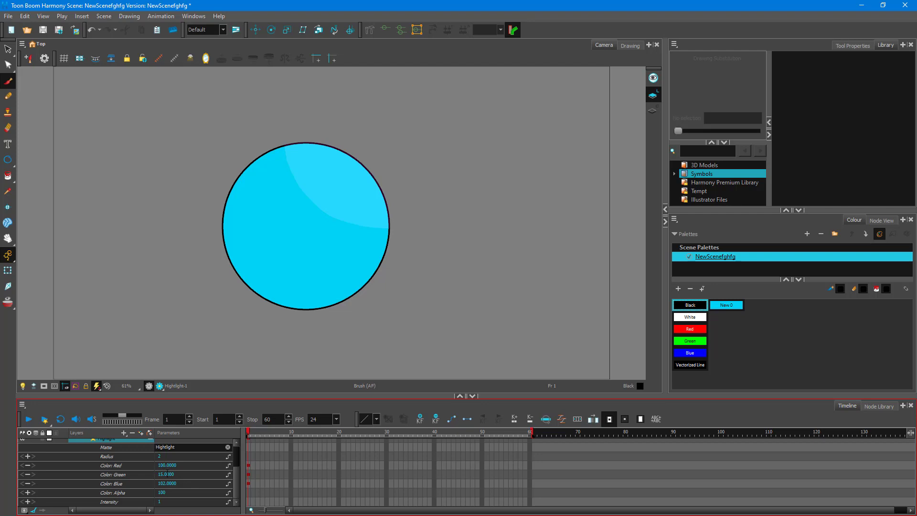
double_click(166, 474)
text(100)
key(Return)
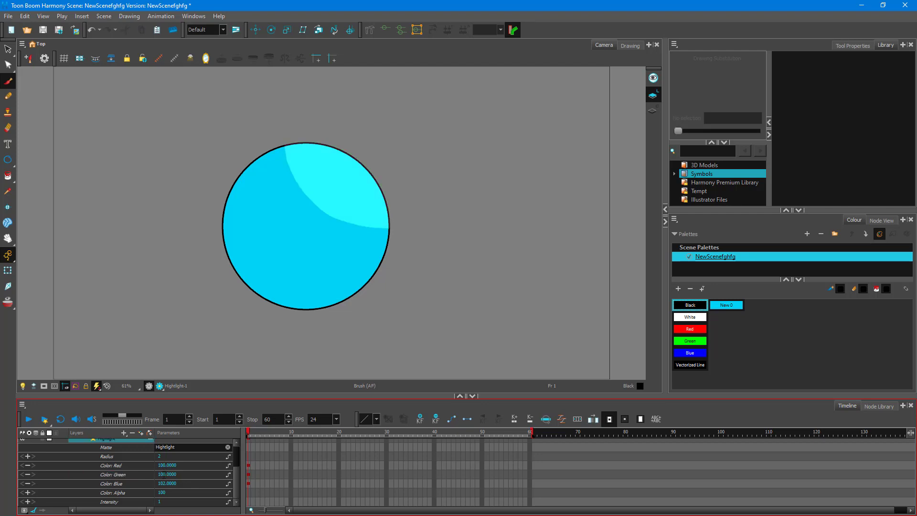
double_click(166, 483)
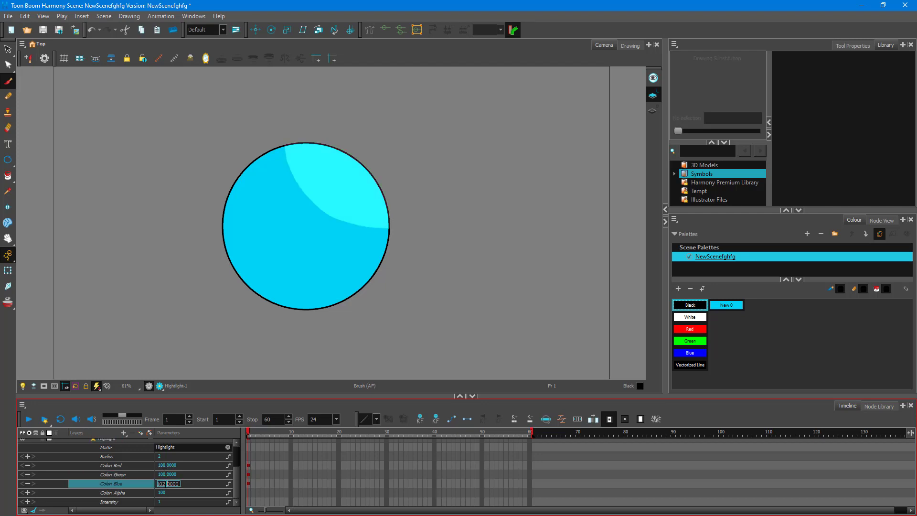
text(100)
key(Return)
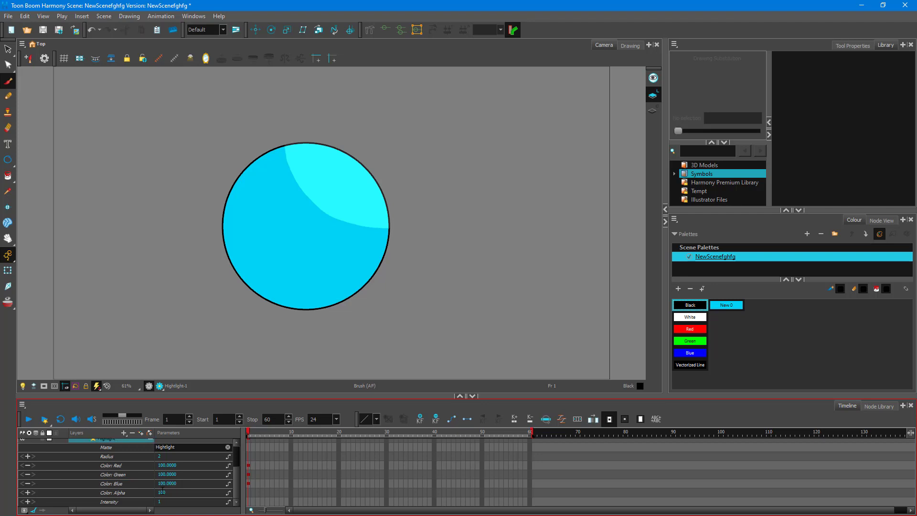
double_click(164, 484)
text(200)
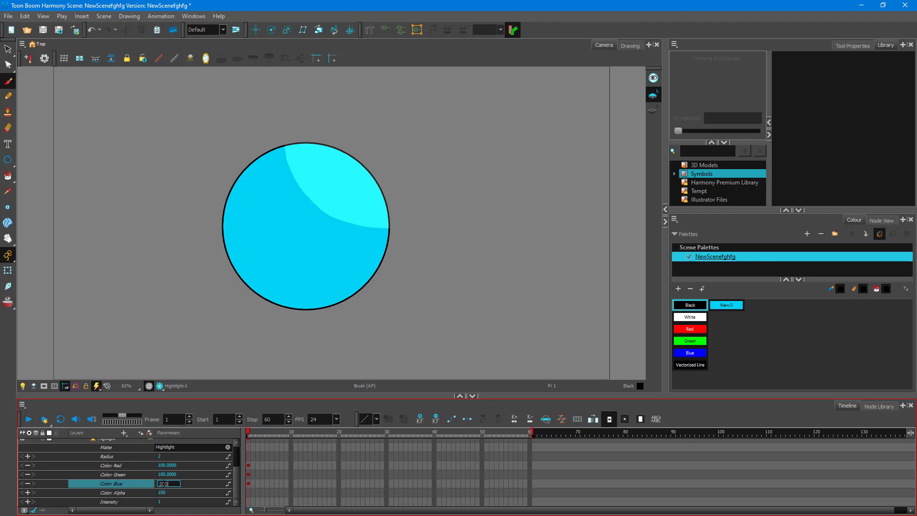
key(Return)
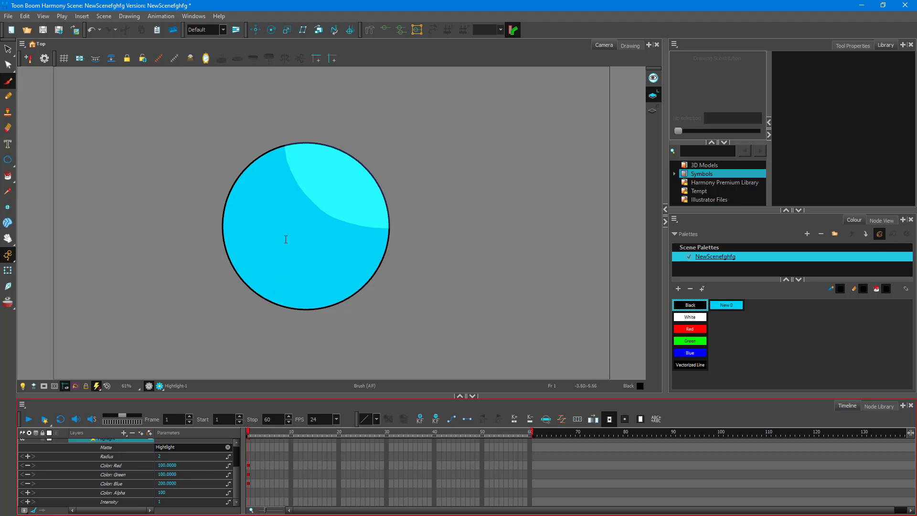
Set the Highlight effect's Alpha to 74
double_click(164, 492)
text(90)
key(Return)
double_click(163, 492)
text(77)
key(Return)
click(161, 493)
key(Return)
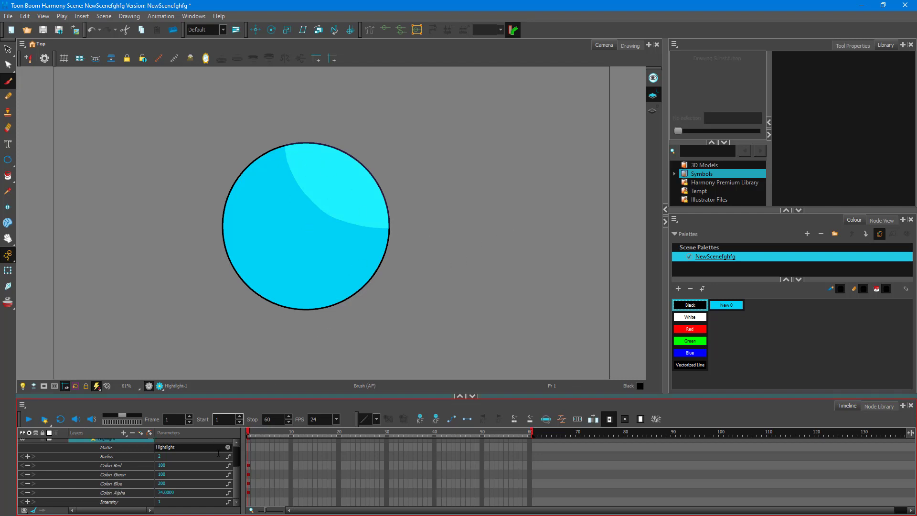
scroll(186, 466, up, 3)
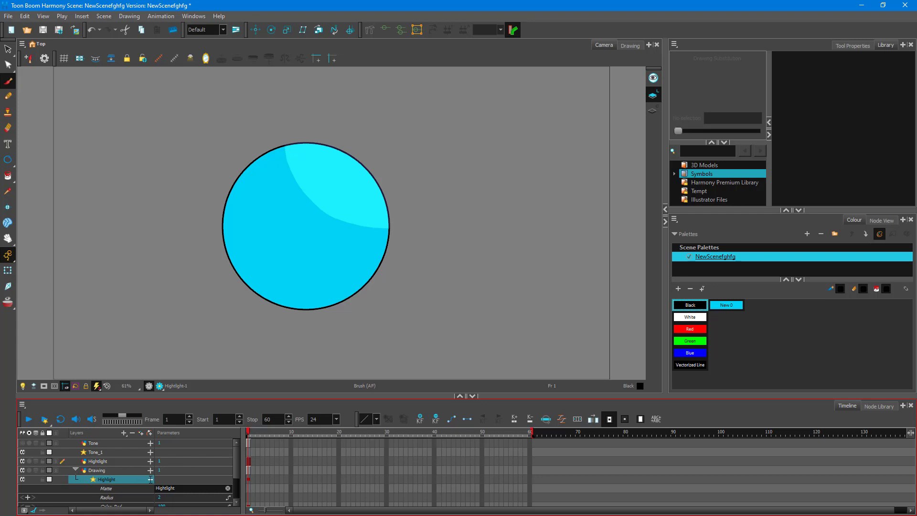
Attach the Tone_1 effect beneath the Highlight effect and show its parameters
click(150, 479)
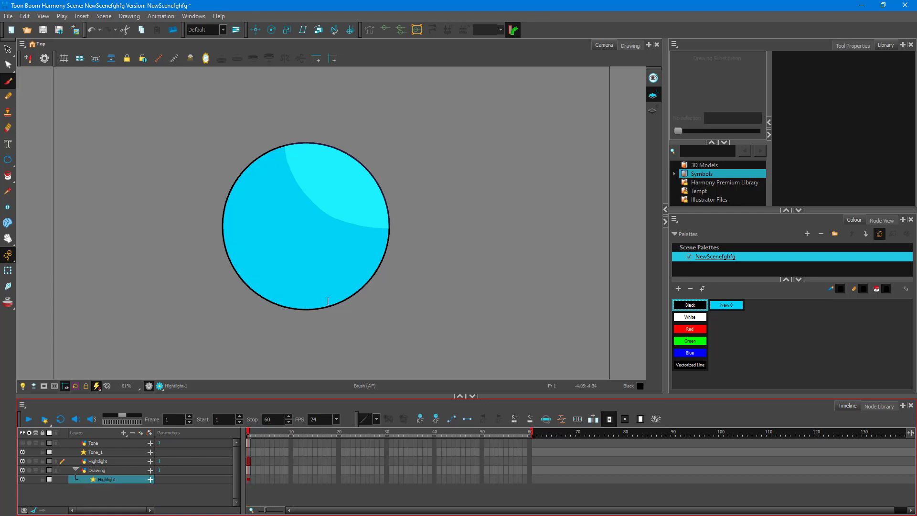
drag(97, 452, 108, 479)
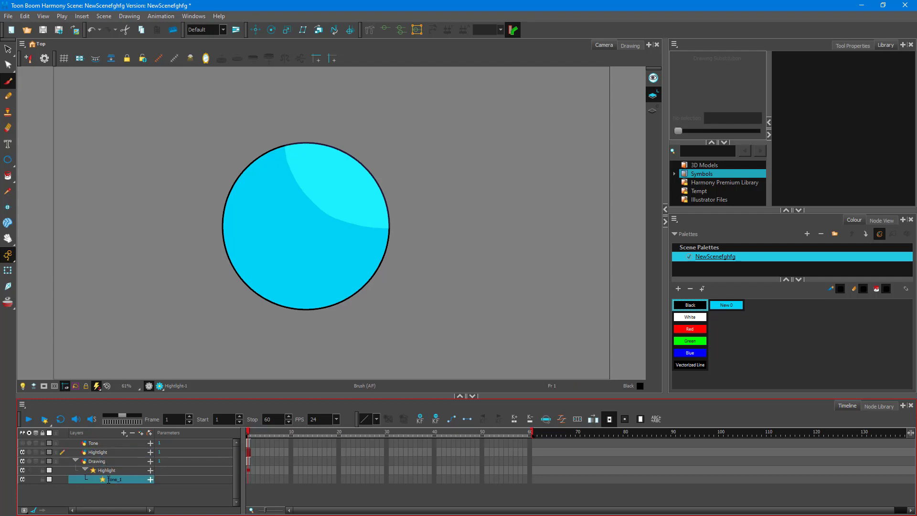
click(150, 479)
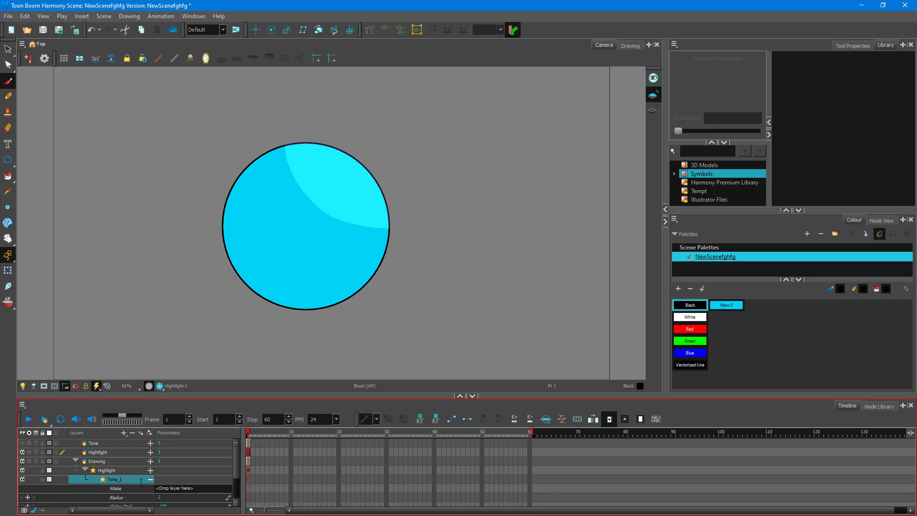
Make the Tone drawing Tone_1's matte, darkening the ball's lower-left edge
click(22, 443)
click(94, 444)
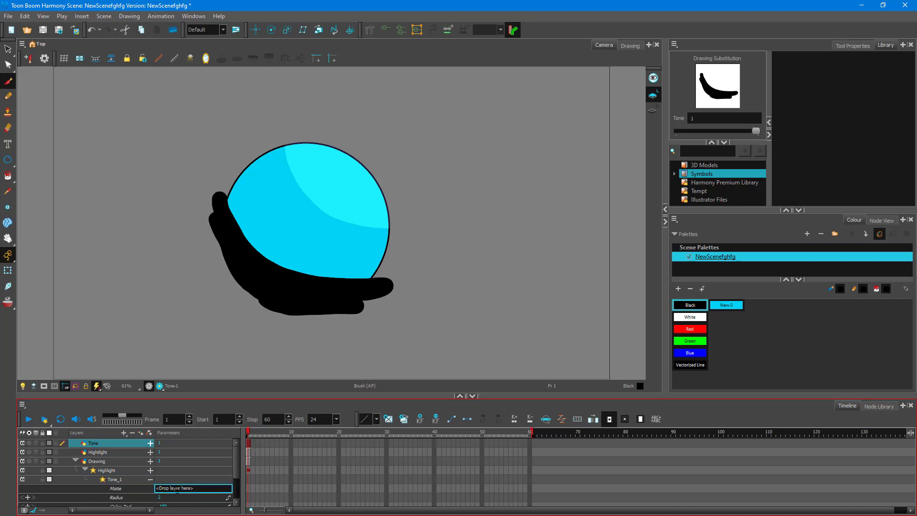
drag(177, 489, 178, 489)
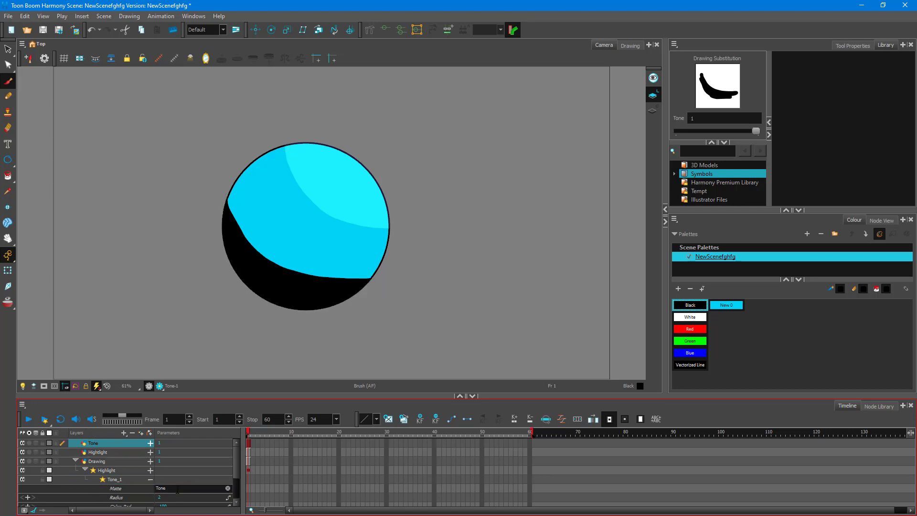
click(116, 479)
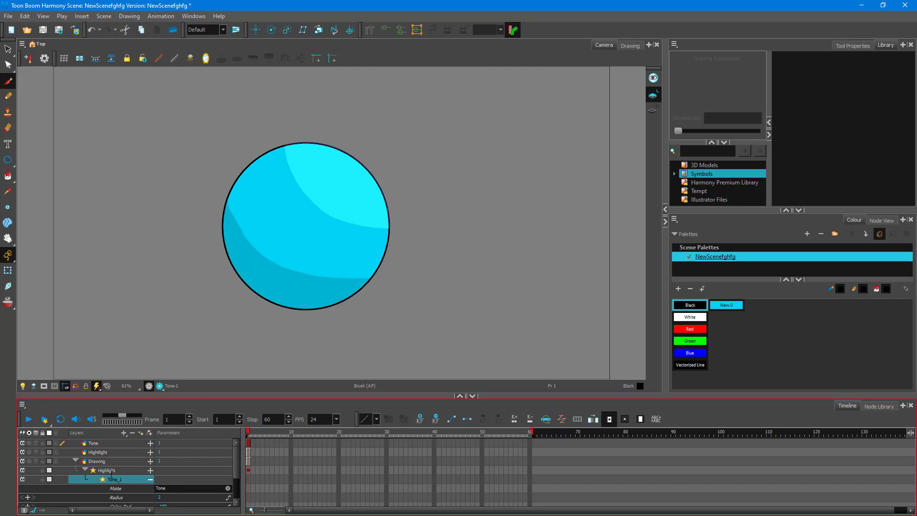
Set Tone_1's Color: Alpha to 93, then to 65, for a softer shade
scroll(128, 473, down, 4)
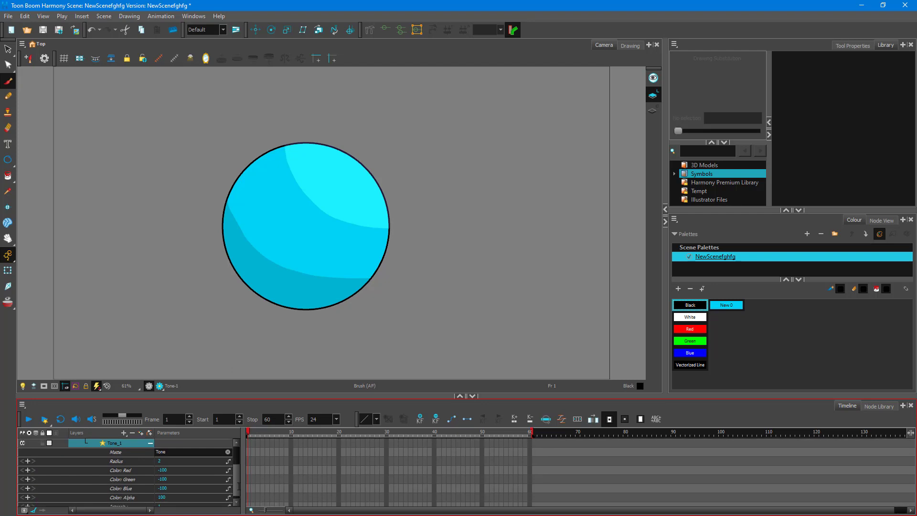
click(160, 492)
text(93)
key(Return)
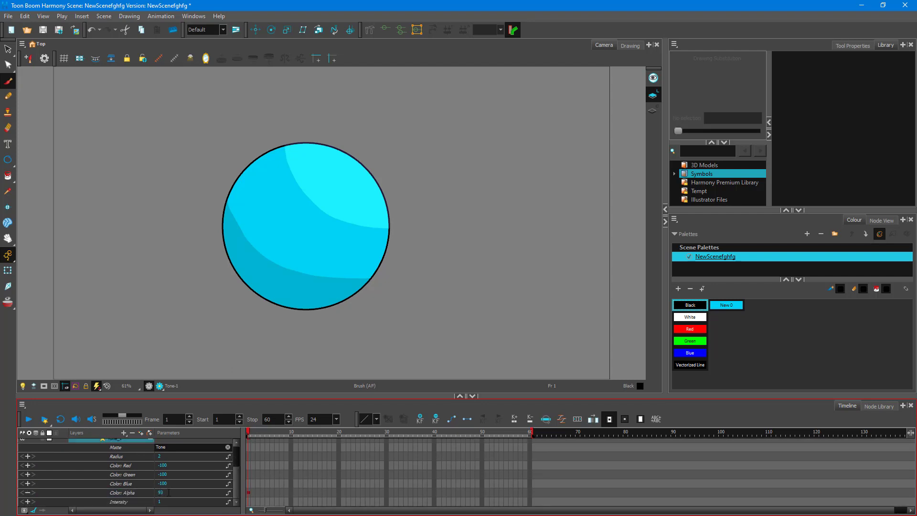
click(160, 492)
text(65)
key(Return)
Collapse the Highlight and Drawing parameter groups
scroll(87, 476, up, 3)
click(85, 470)
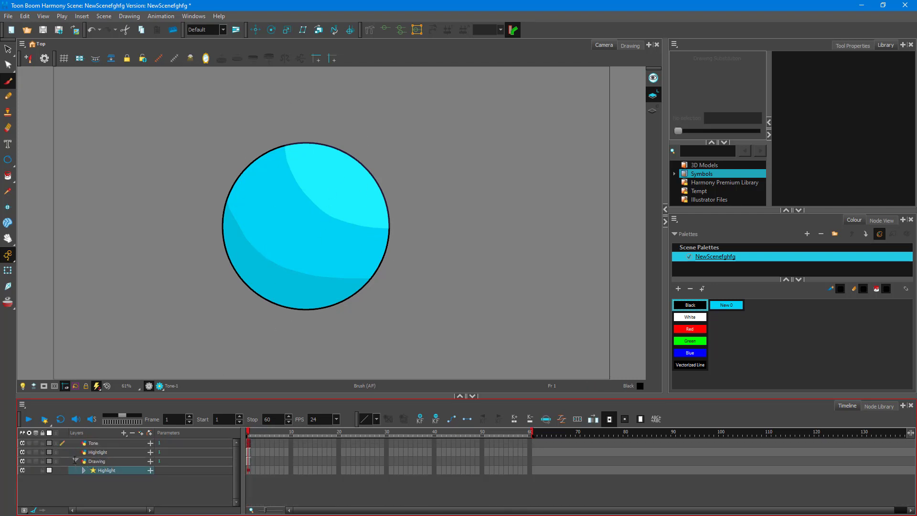
click(76, 461)
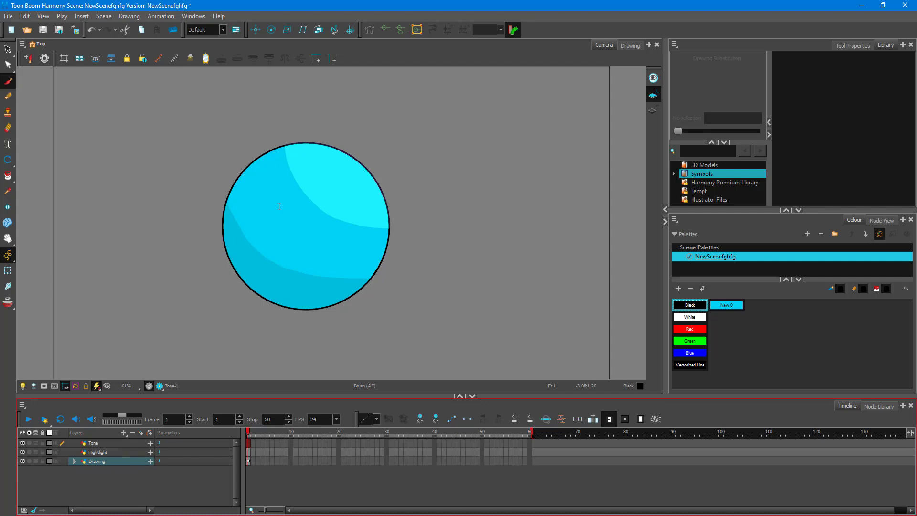
Brush more dark tone along the ball's upper-left edge on the Tone matte
click(93, 443)
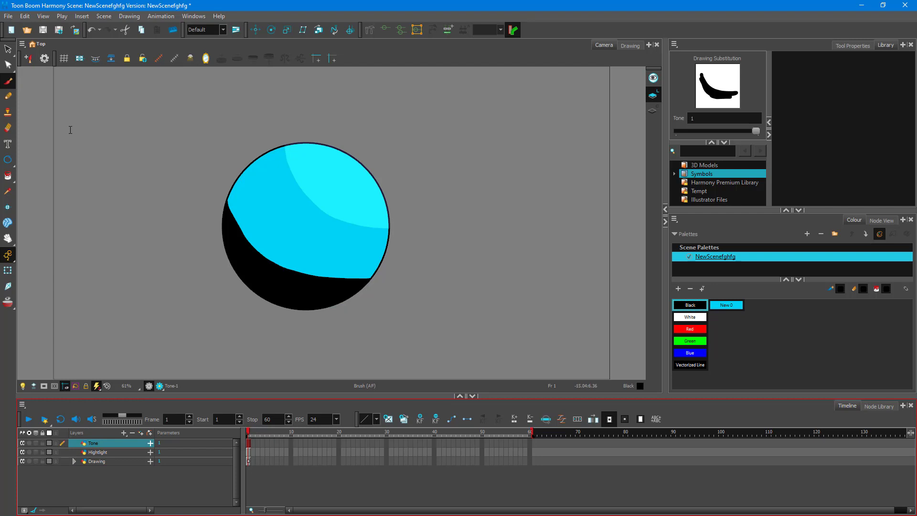
mouse_move(225, 185)
mouse_down()
mouse_move(236, 221)
mouse_move(264, 253)
mouse_move(384, 274)
mouse_up()
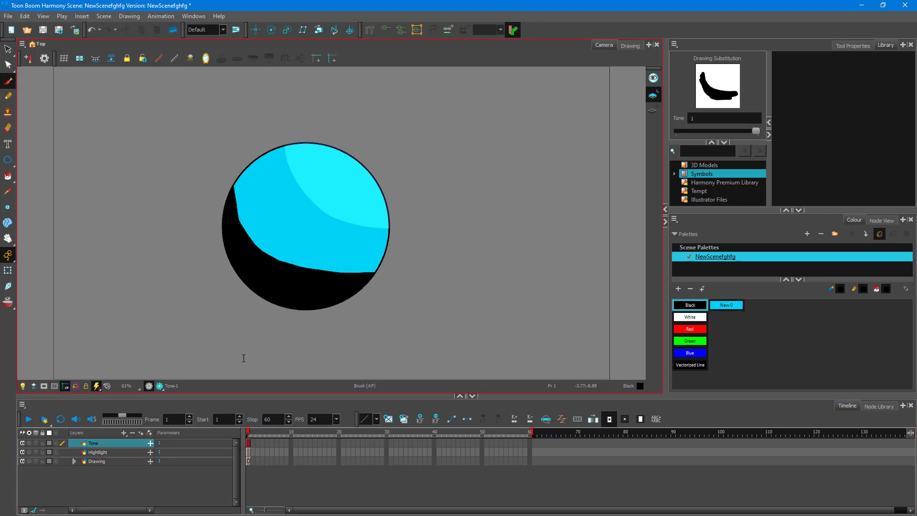
click(104, 461)
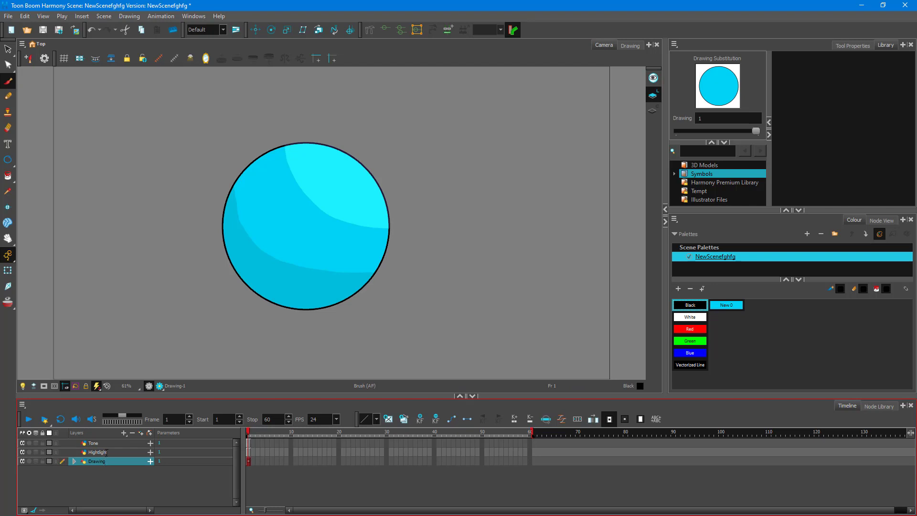
Erase thin curved streaks into the Highlight matte to create reflection lines
click(103, 452)
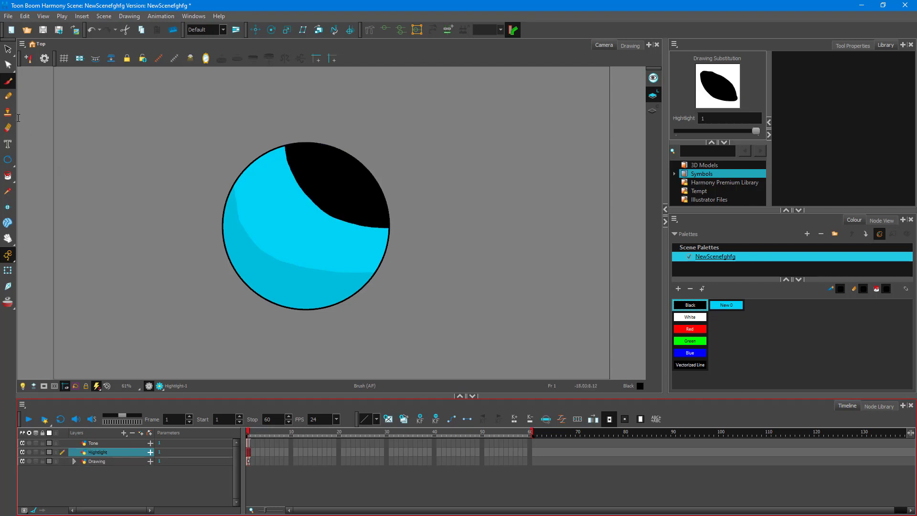
click(7, 127)
mouse_move(288, 143)
mouse_down()
mouse_move(334, 211)
mouse_move(389, 225)
mouse_move(306, 199)
mouse_move(388, 226)
mouse_up()
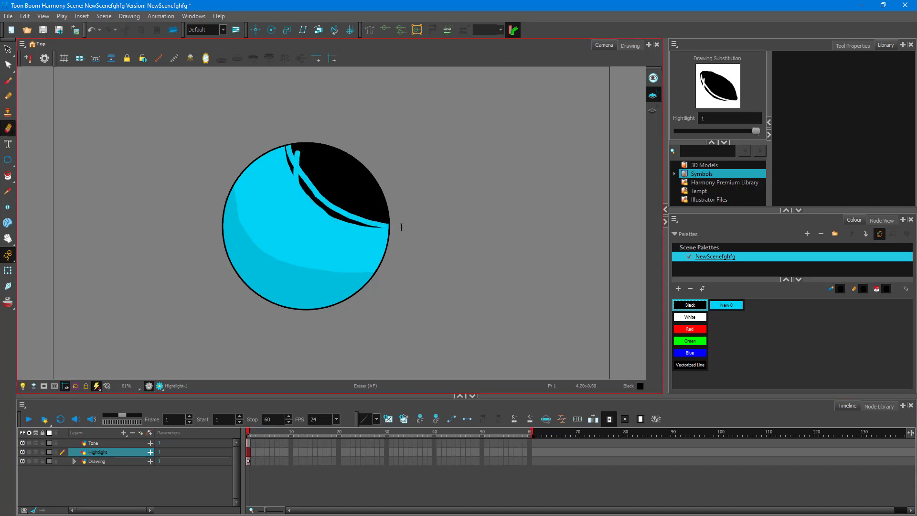
click(97, 461)
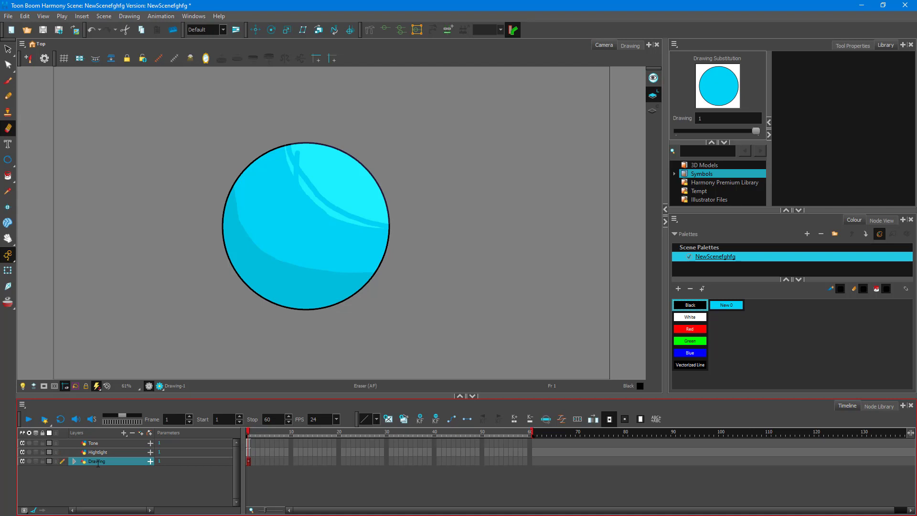
click(106, 442)
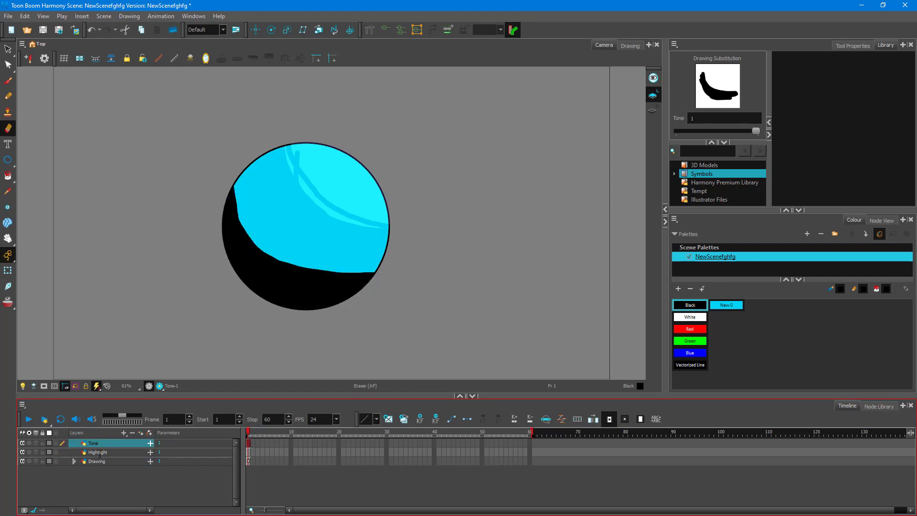
click(98, 452)
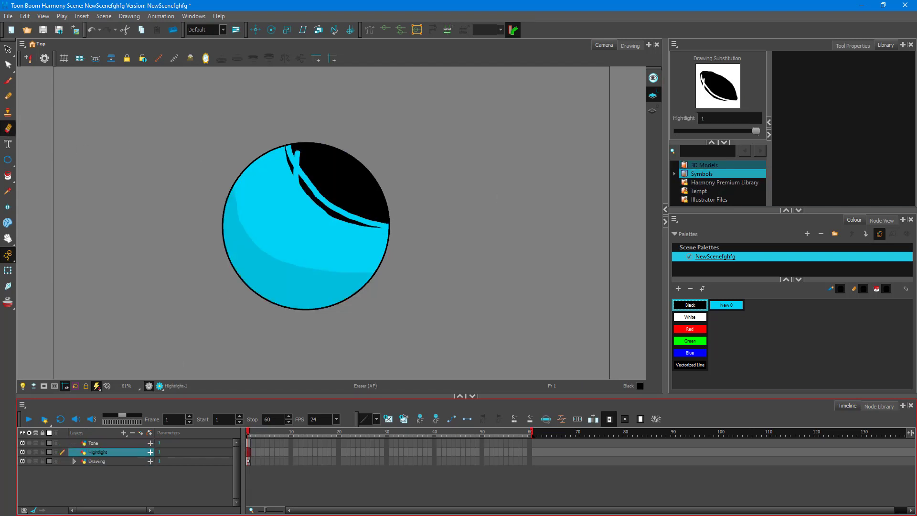
Enlarge the eraser to about 128 maximum size and erase most of the Highlight matte
click(862, 45)
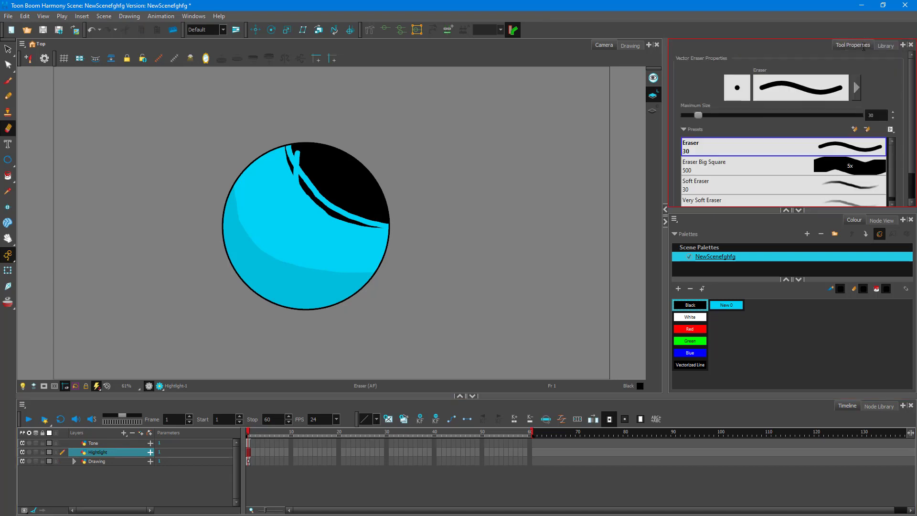
scroll(741, 117, up, 7)
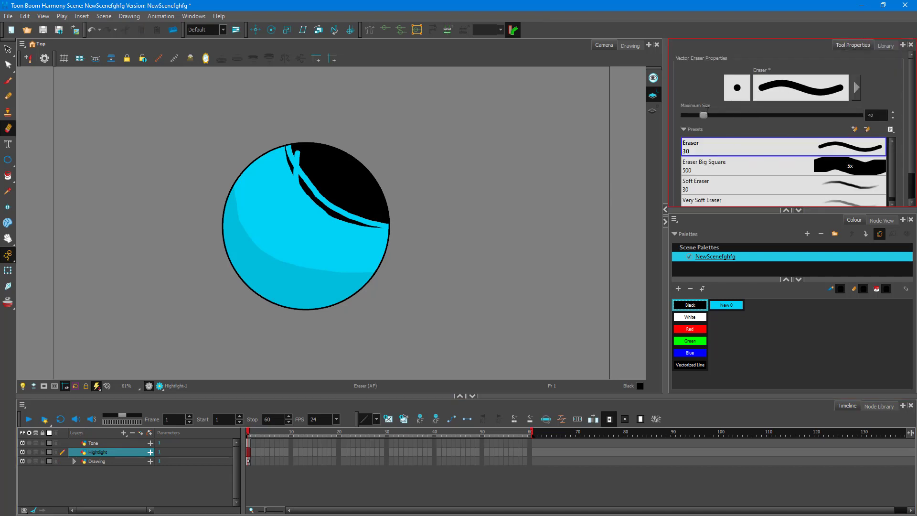
click(741, 116)
mouse_move(287, 138)
mouse_down()
mouse_move(324, 195)
mouse_move(397, 223)
mouse_move(312, 171)
mouse_move(301, 143)
mouse_move(387, 212)
mouse_up()
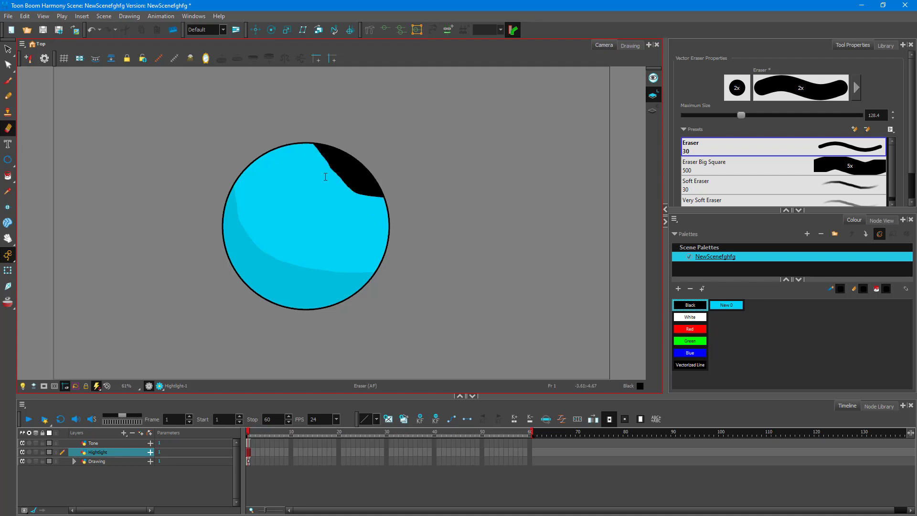
mouse_move(305, 160)
mouse_down()
mouse_move(347, 191)
mouse_move(385, 206)
mouse_up()
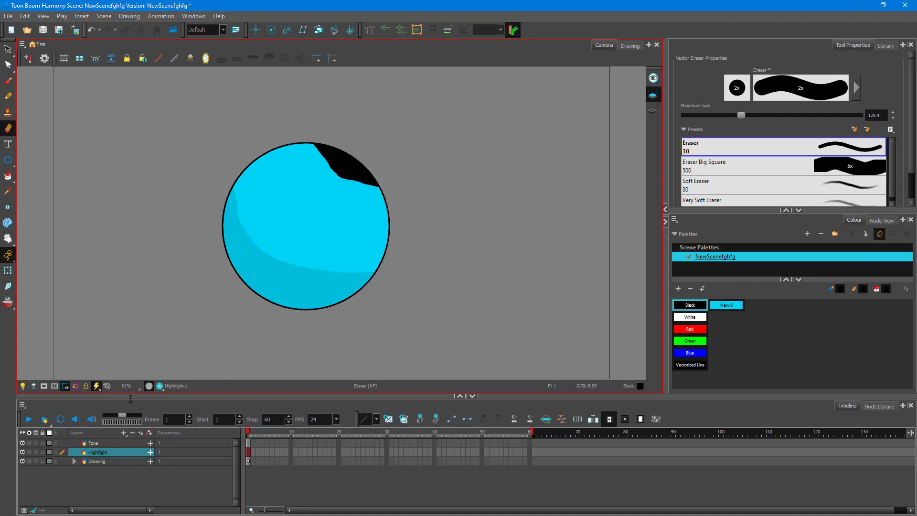
click(100, 462)
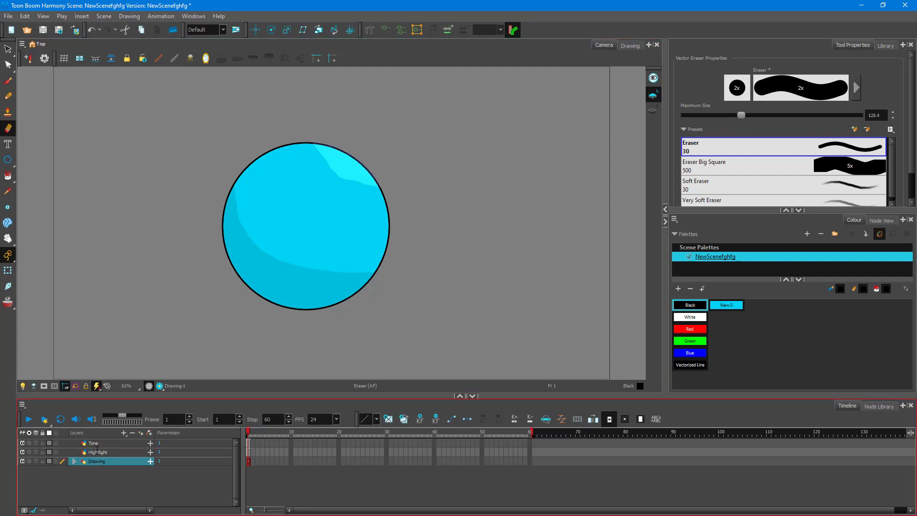
click(97, 451)
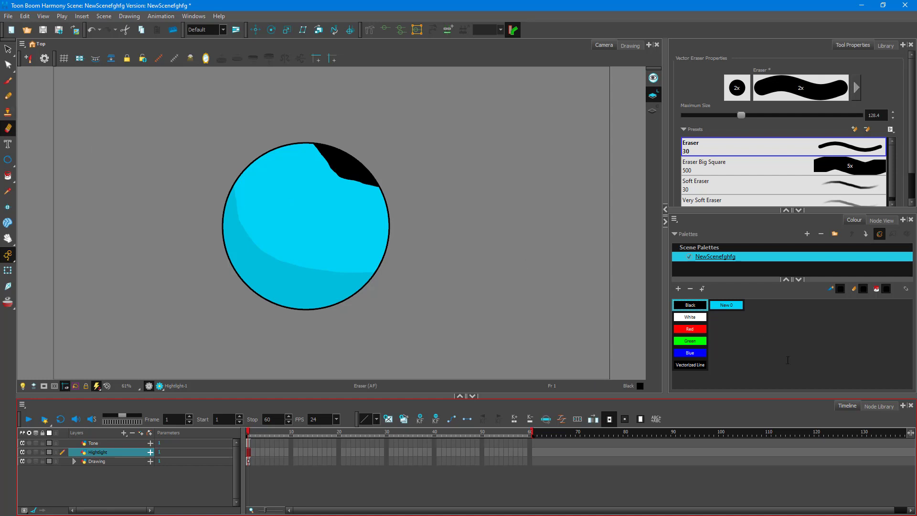
Brush three highlight dots on the Highlight matte: upper left, centre and right side
key(alt+b)
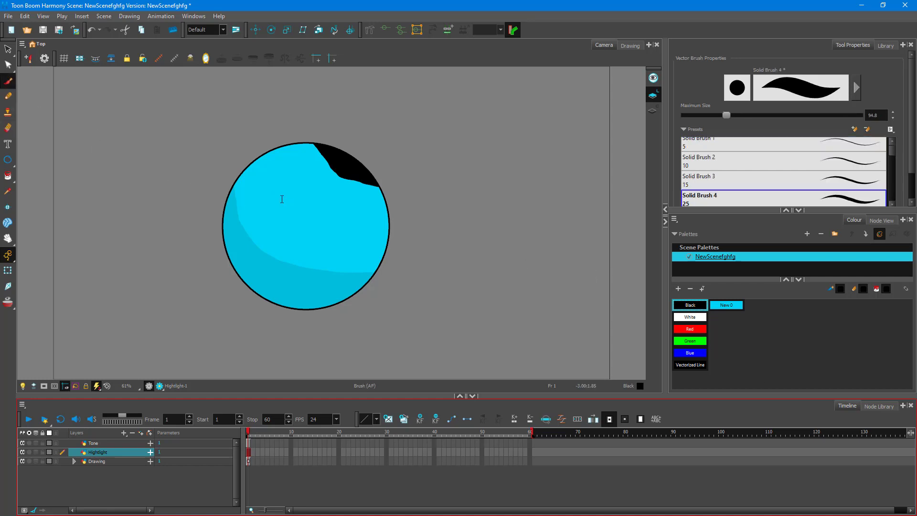
click(268, 185)
click(312, 211)
click(362, 223)
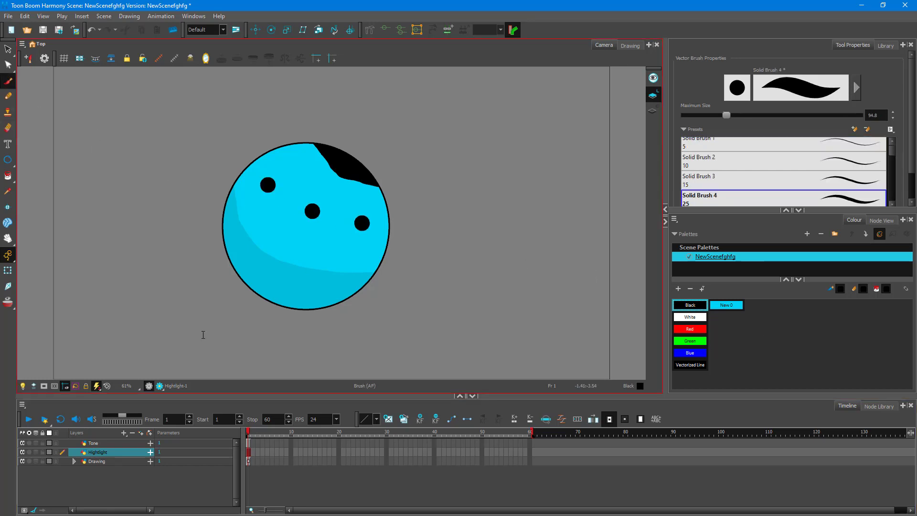
click(96, 461)
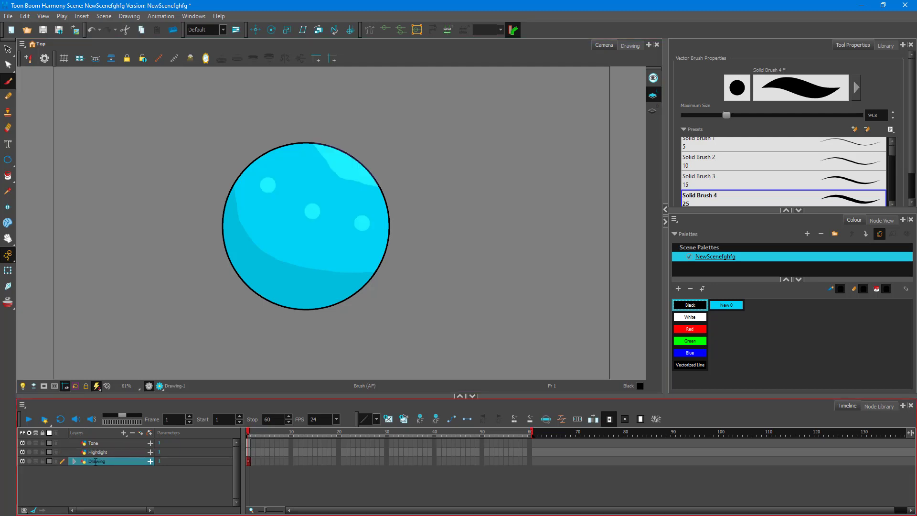